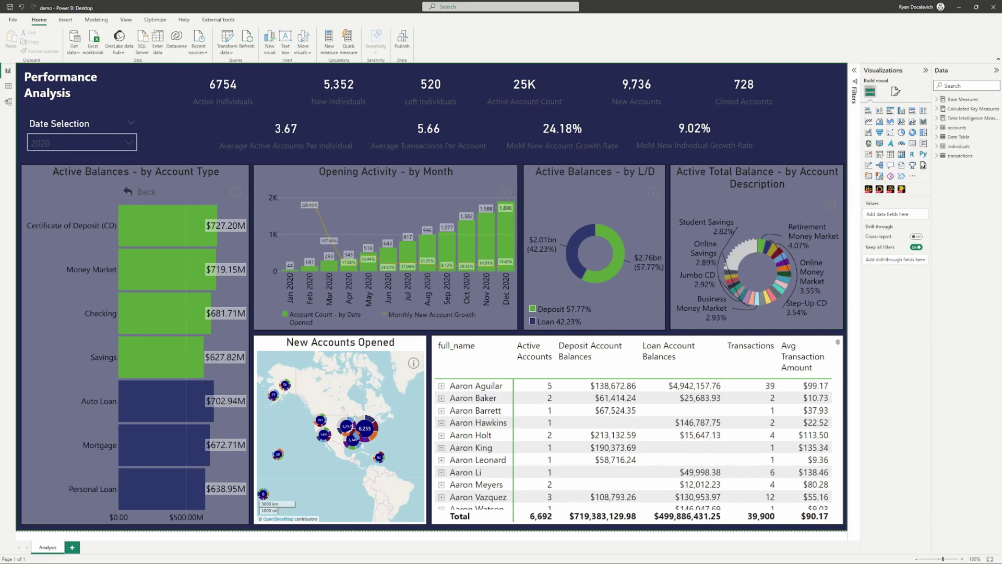
left_click(184, 142)
left_click(773, 548)
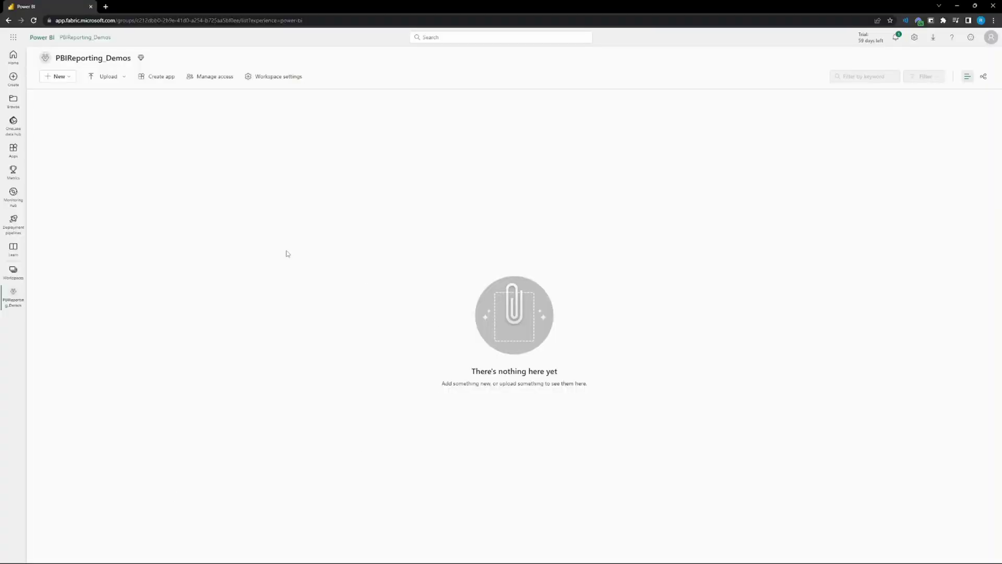
Open the PBIReporting_Demos workspace from the list of workspaces
left_click(14, 271)
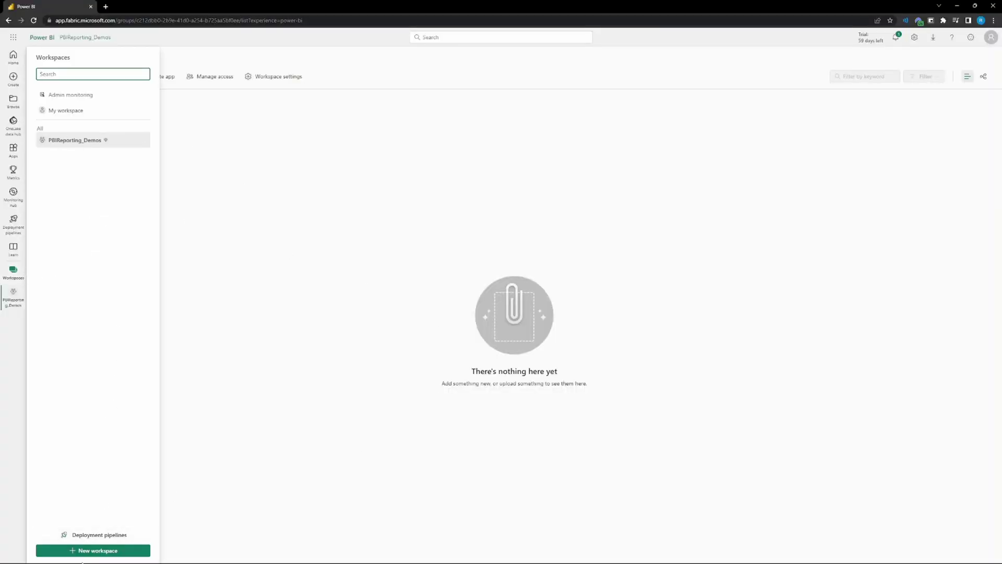
left_click(86, 141)
left_click(9, 269)
left_click(324, 217)
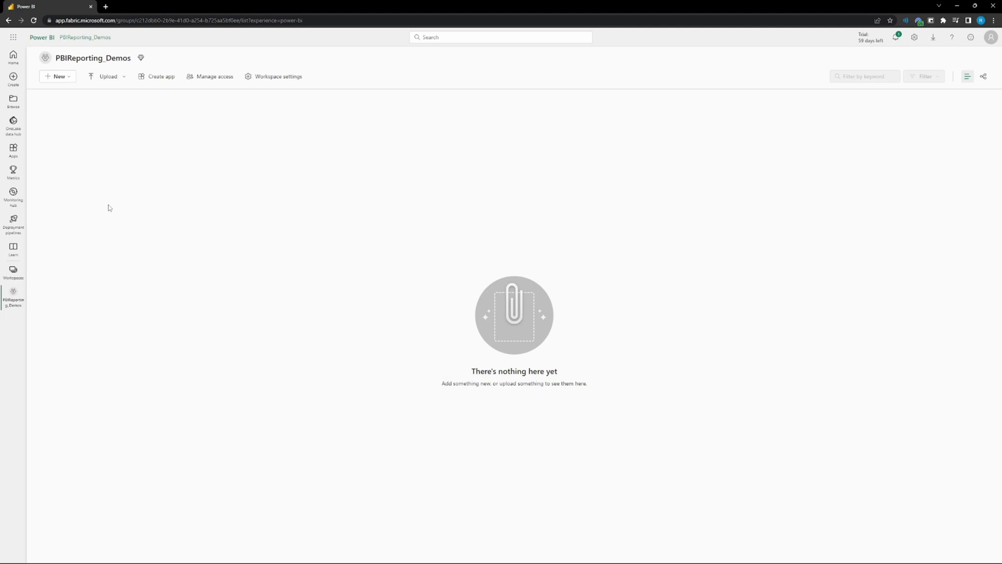
left_click(8, 274)
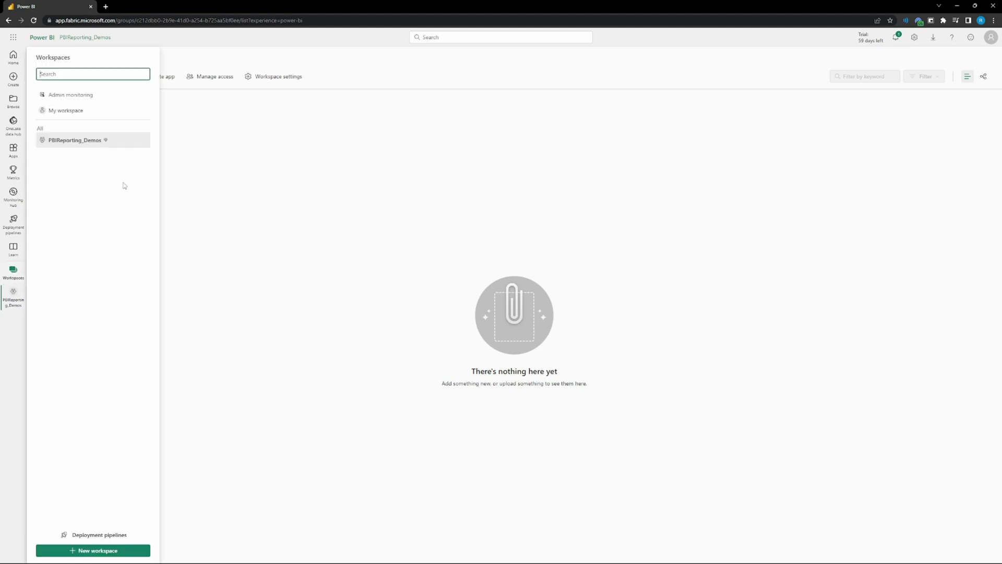
left_click(89, 141)
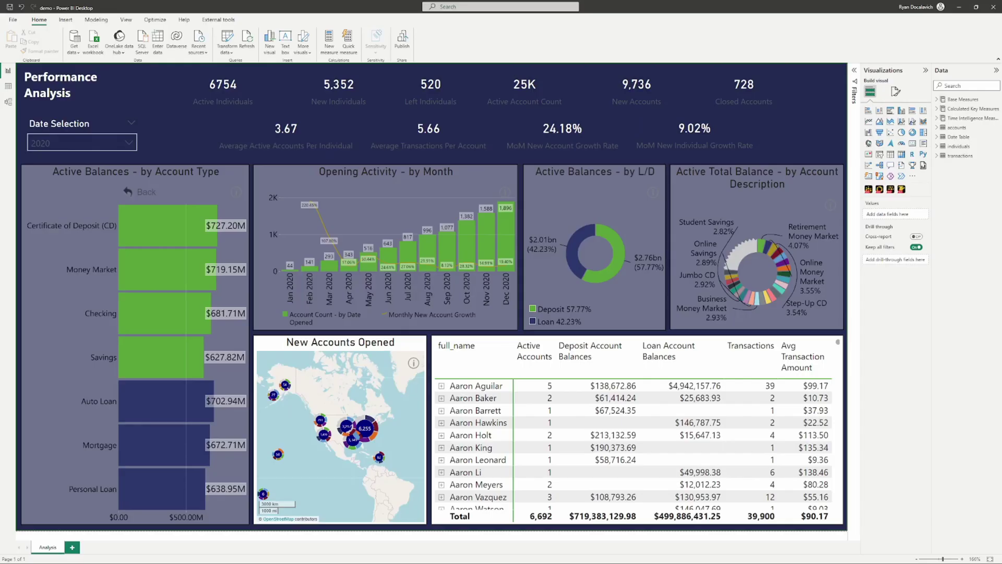
Switch to Power BI Desktop, save the demo report and publish it to the PBIReporting_Demos workspace
left_click(403, 39)
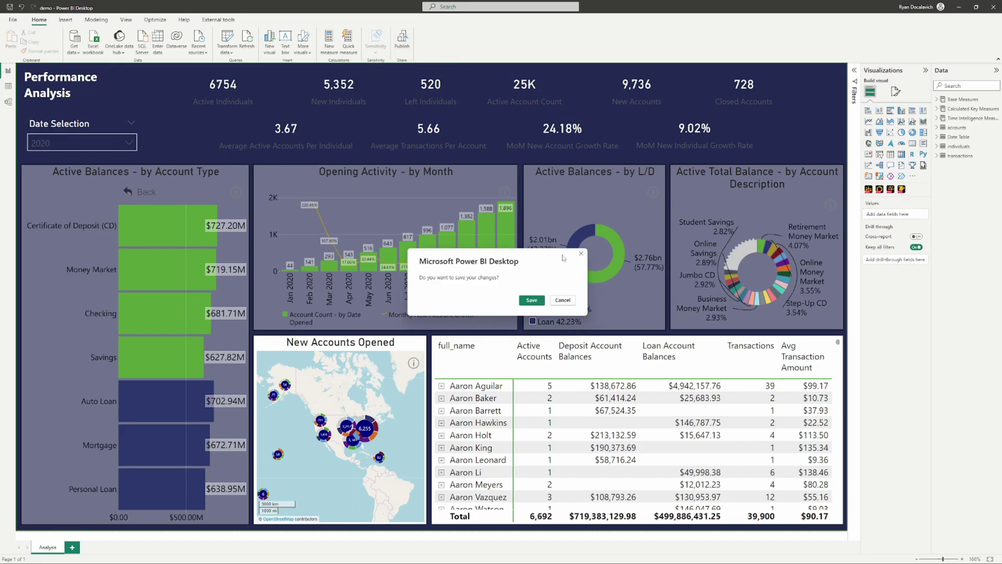
left_click(533, 302)
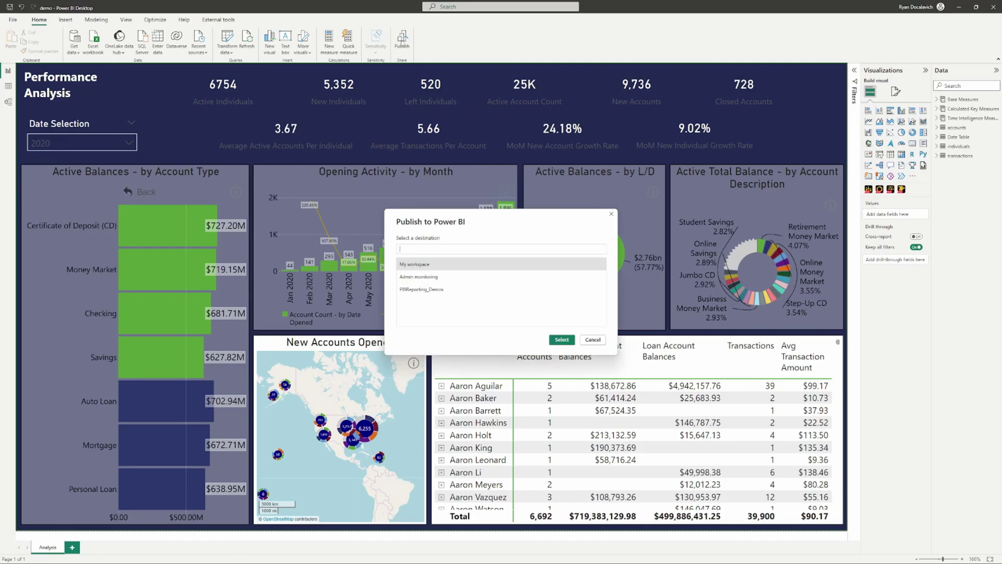
left_click(593, 340)
left_click(403, 40)
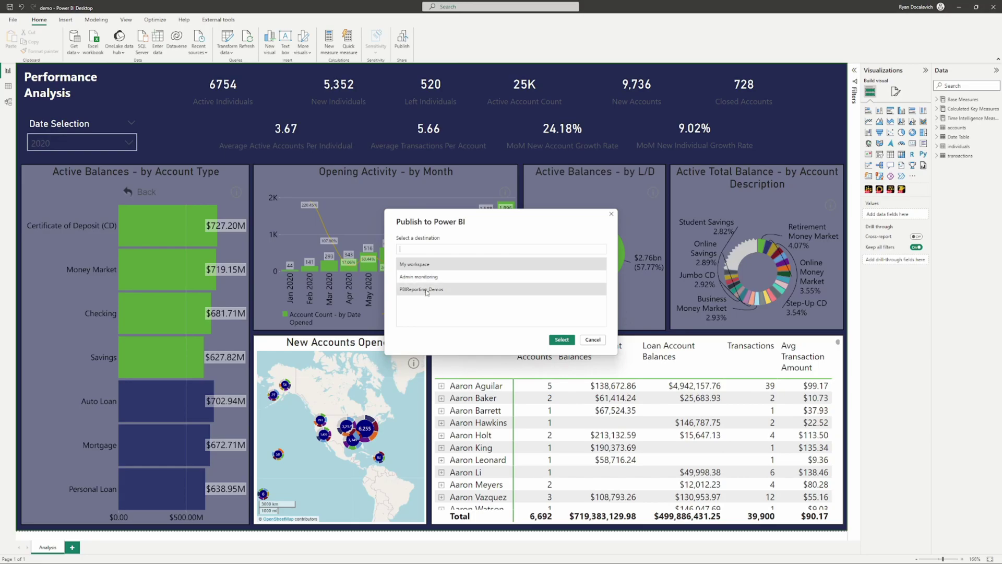
left_click(427, 291)
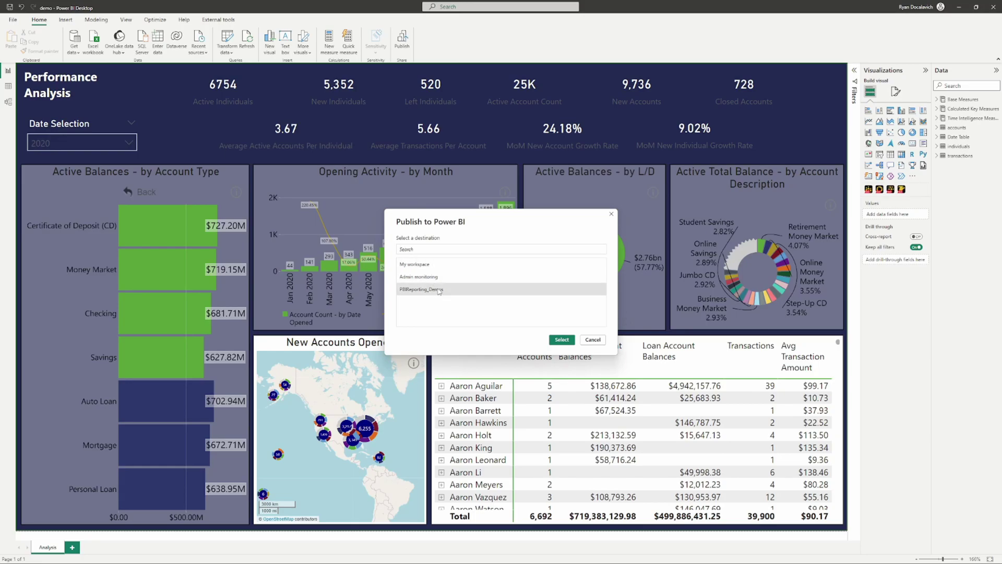
left_click(562, 340)
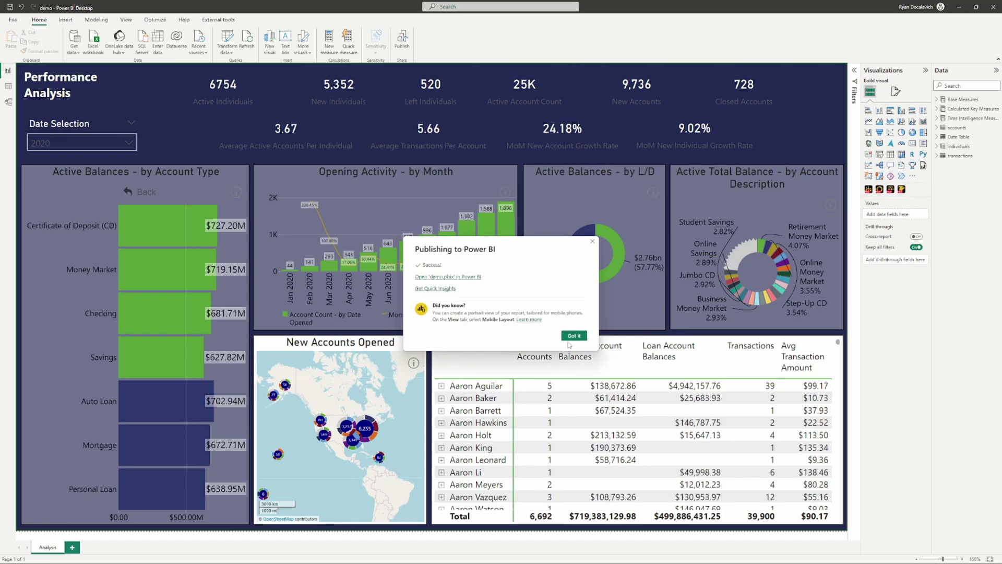
left_click(578, 336)
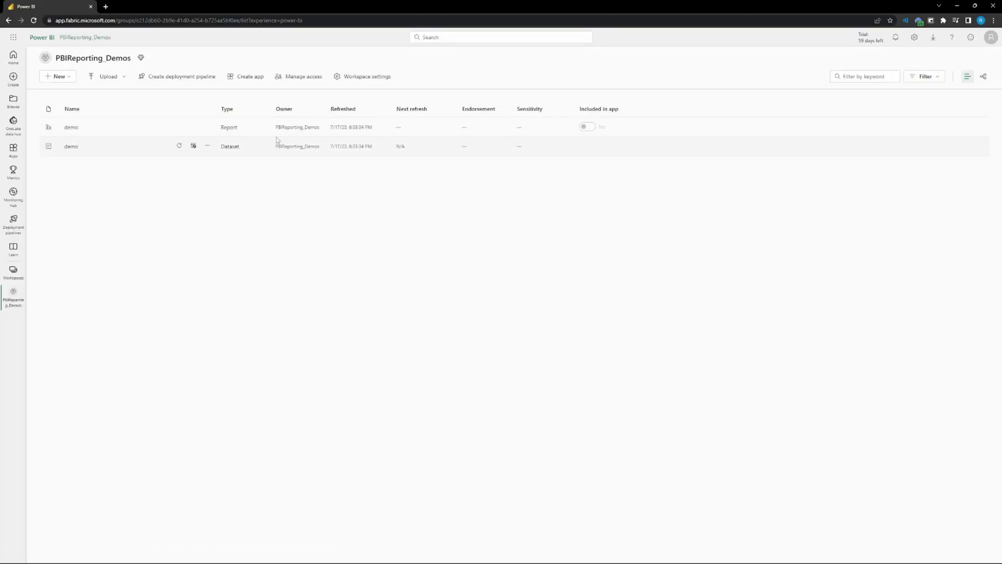
Switch to the Power BI service in the browser and open the published demo report from the workspace
left_click_drag(247, 133, 101, 163)
left_click(259, 154)
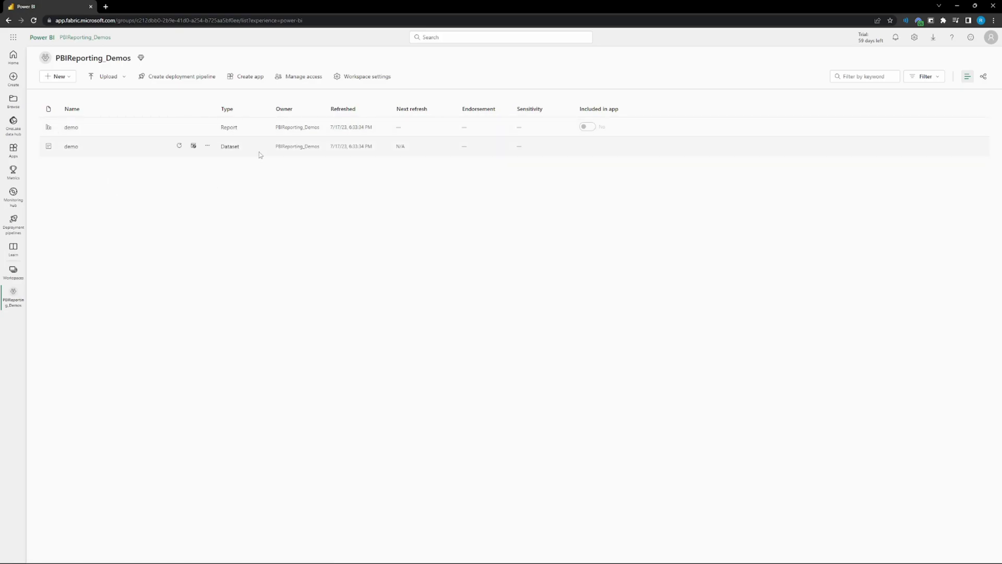
left_click(71, 128)
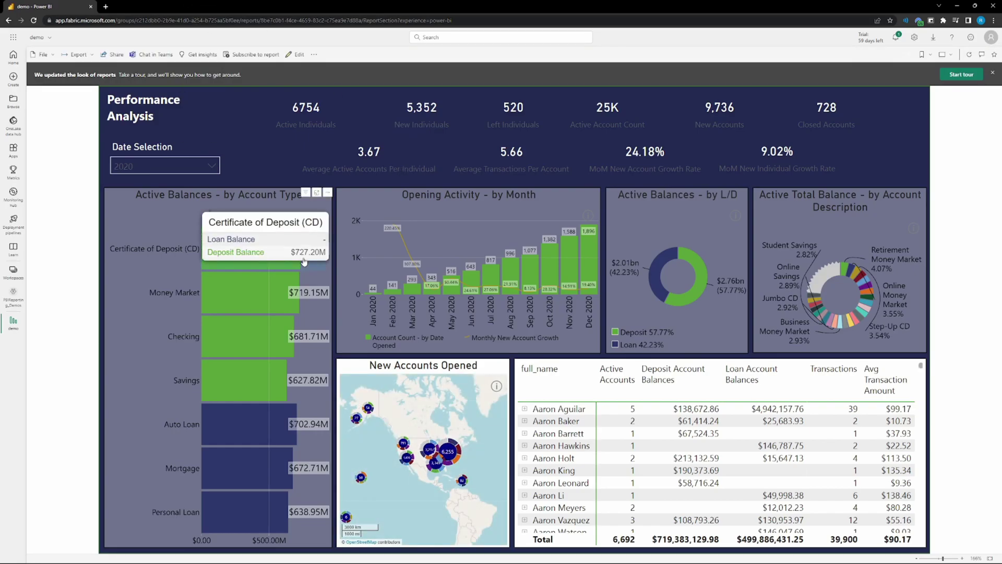
right_click(327, 261)
left_click(334, 251)
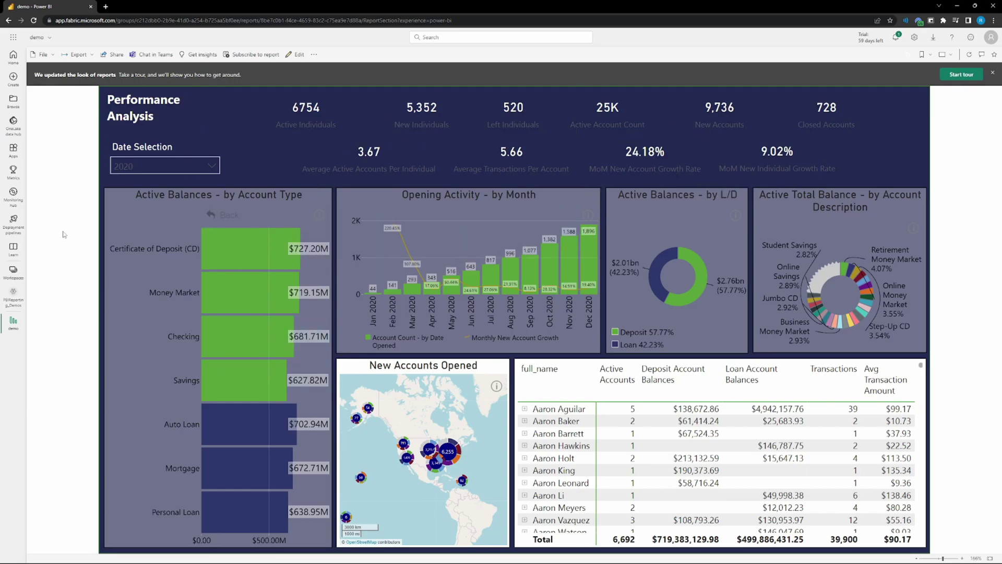
Review the demo report's file options and its link-sharing options without sharing anything
left_click(49, 55)
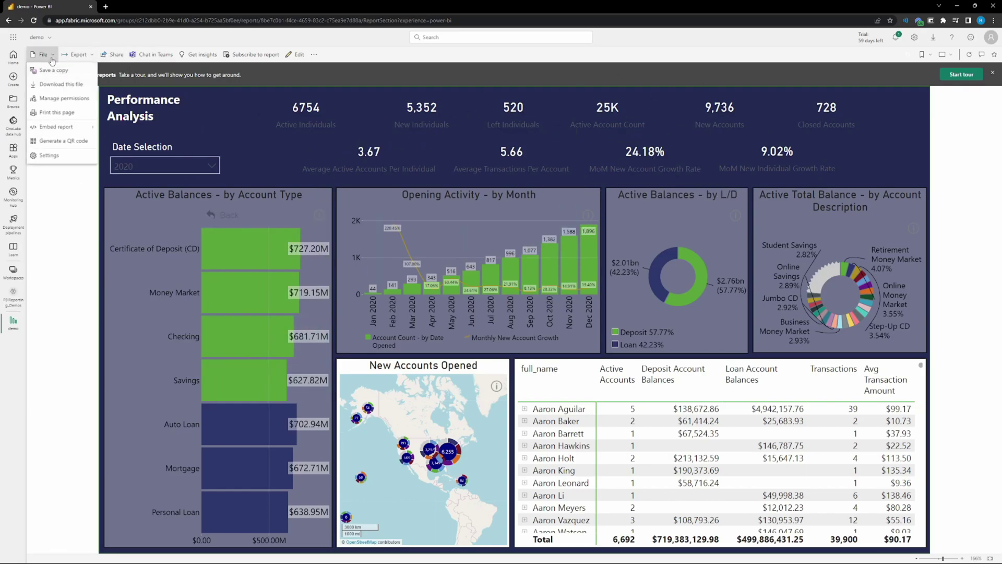
mouse_move(51, 130)
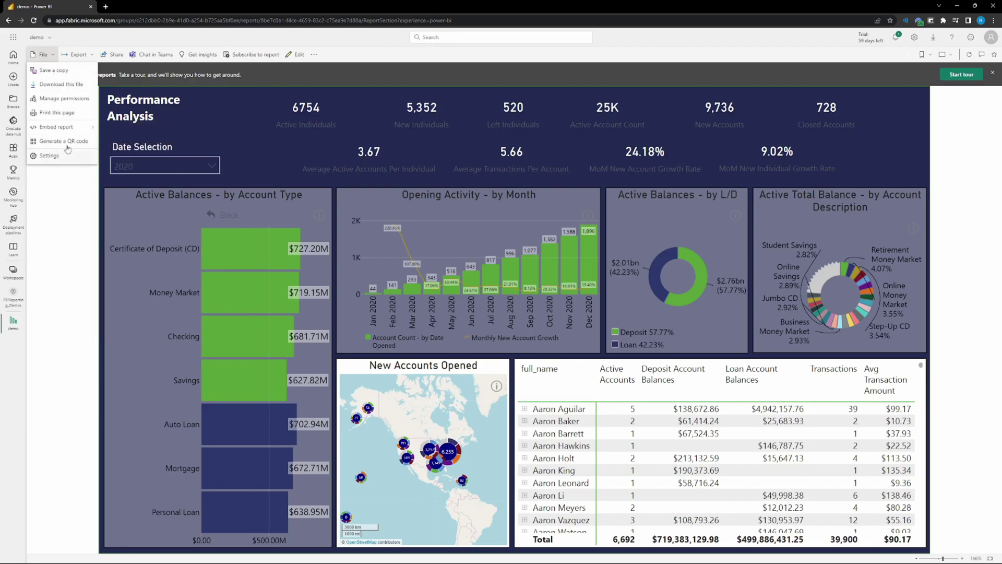
left_click(112, 56)
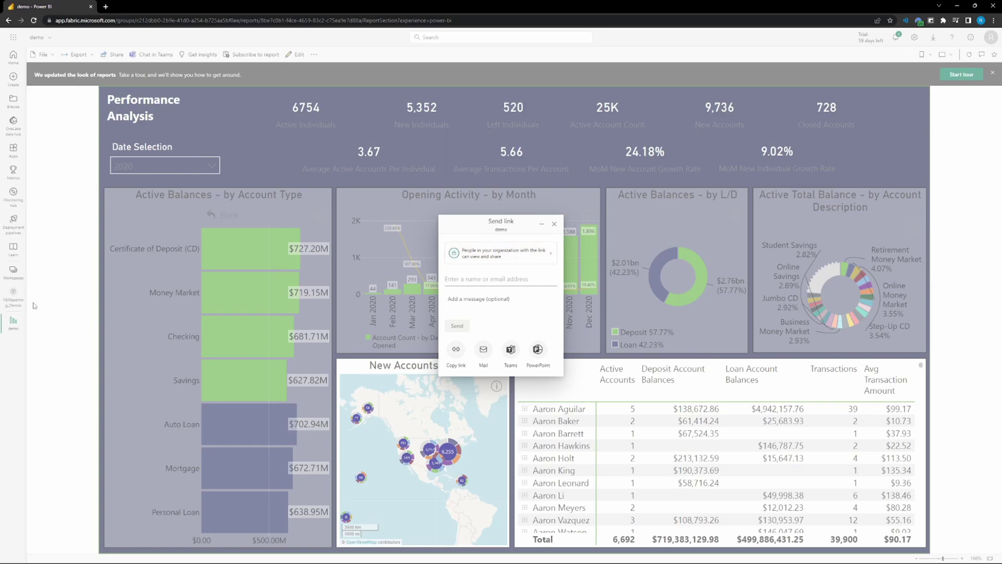
left_click(97, 275)
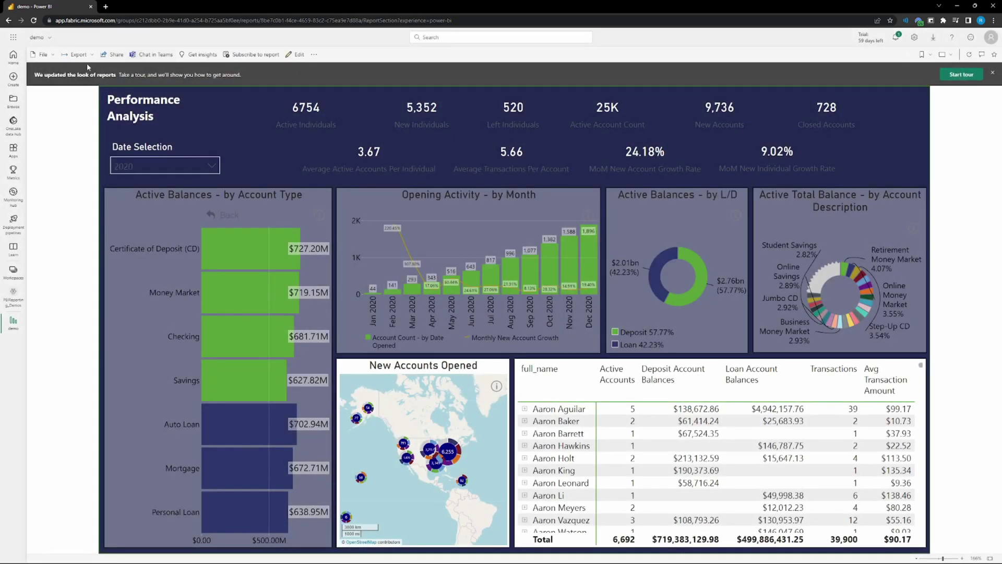
Start building an app from the PBIReporting_Demos workspace and enter Demo as its description
left_click(10, 299)
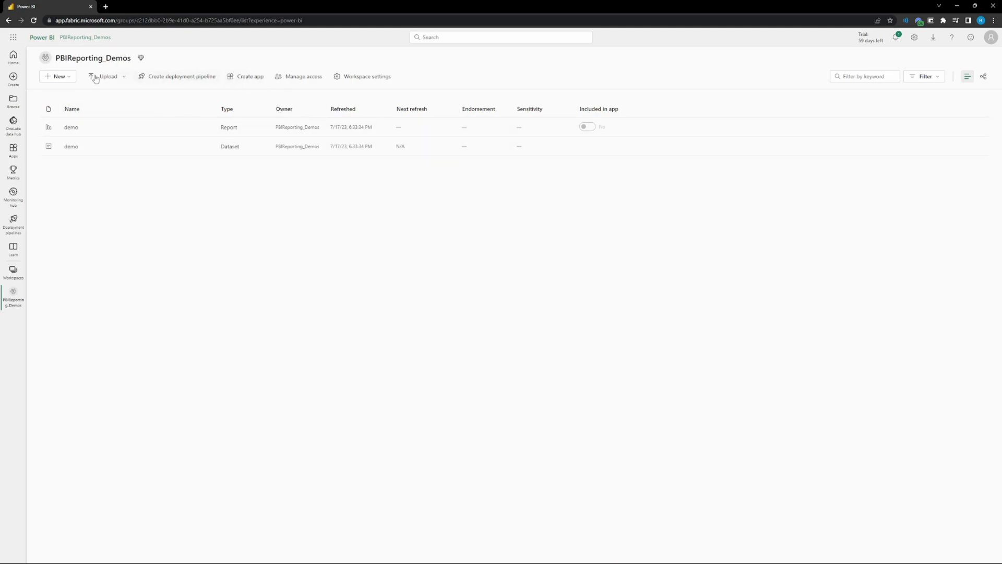
left_click(241, 79)
left_click(114, 111)
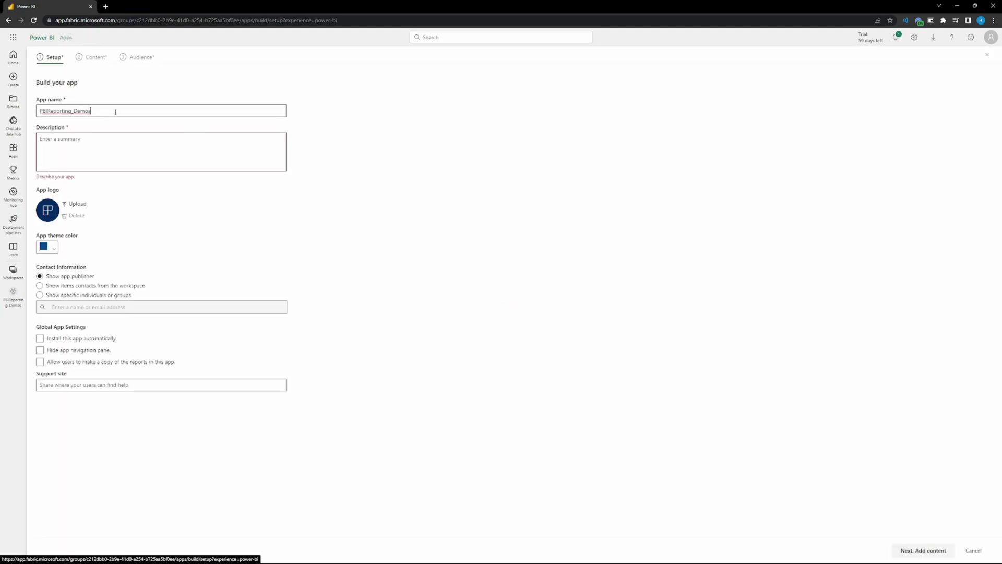
left_click(114, 137)
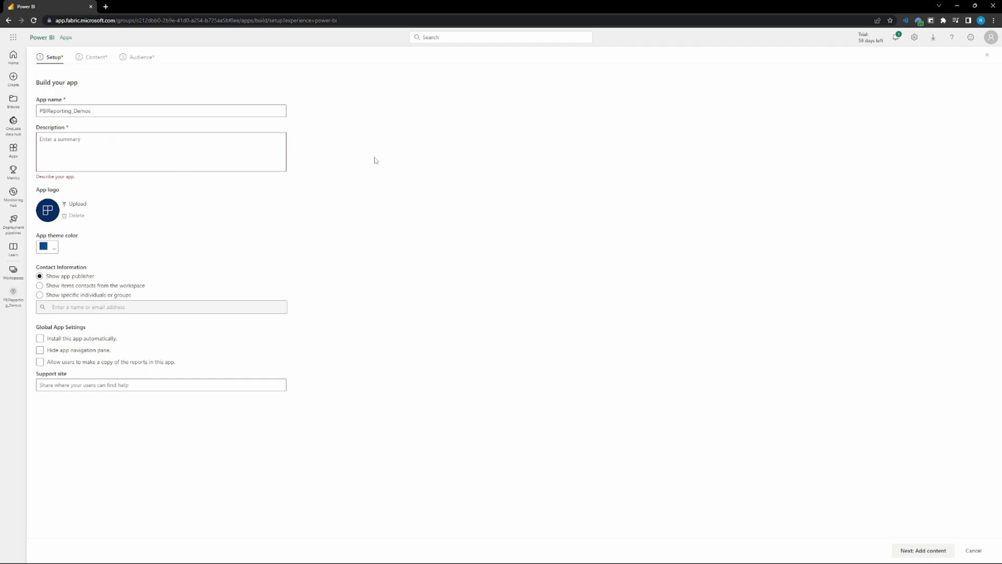
type("Demo")
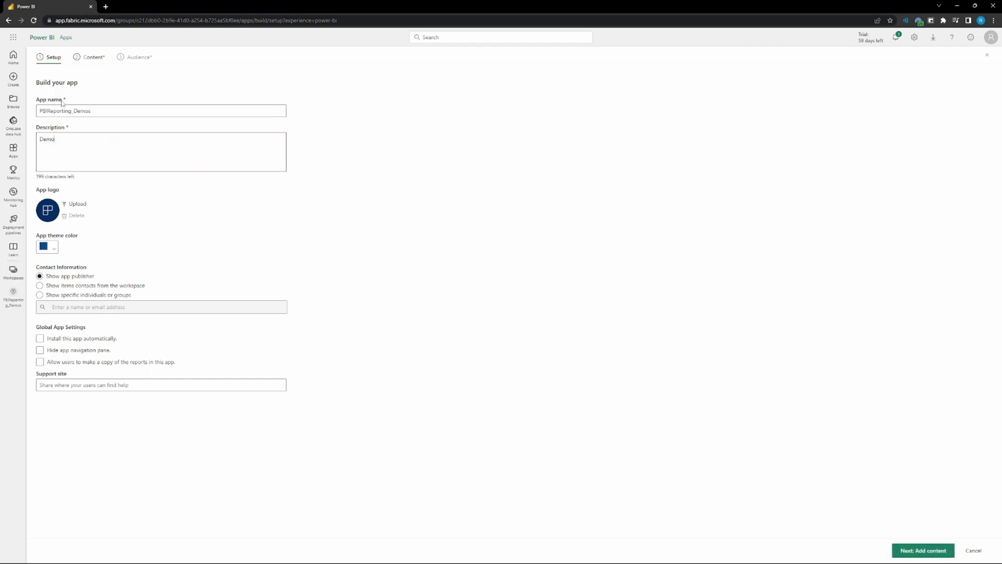
Change the app name to App Development
left_click(46, 111)
double_click(104, 113)
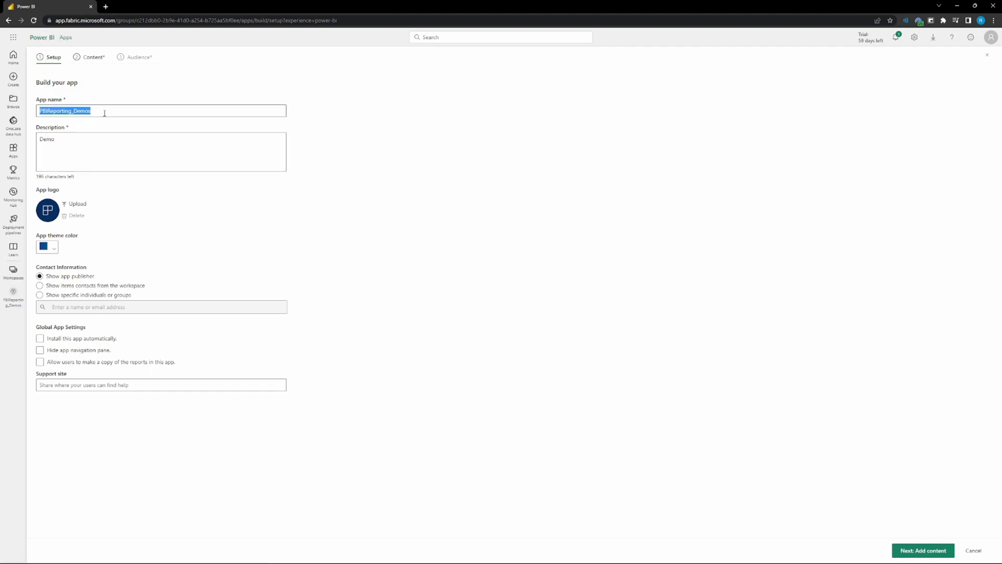
type("App Development")
left_click(103, 144)
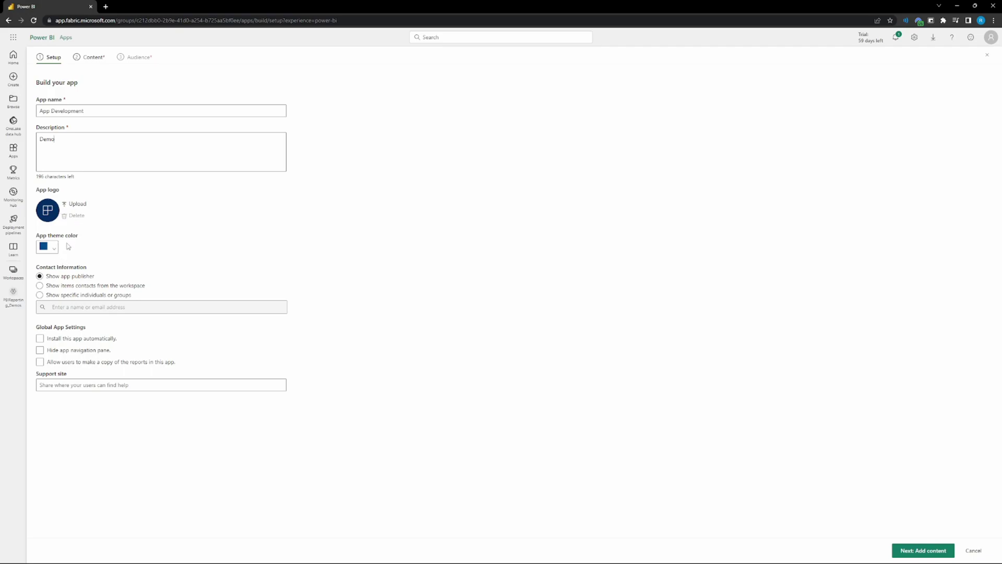
Keep the app publisher as the contact and enable automatic installation, leaving the navigation pane visible
left_click(58, 294)
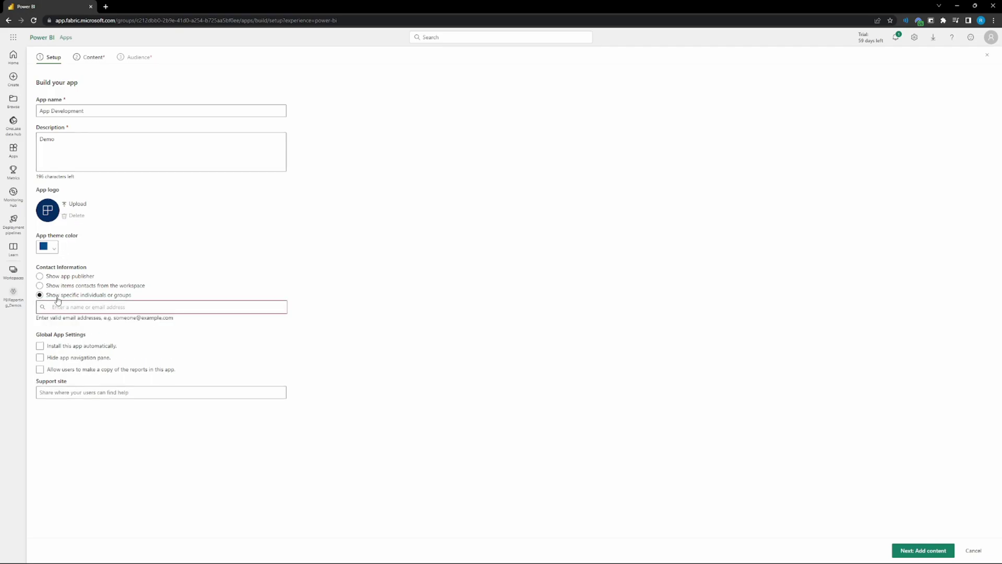
left_click(61, 276)
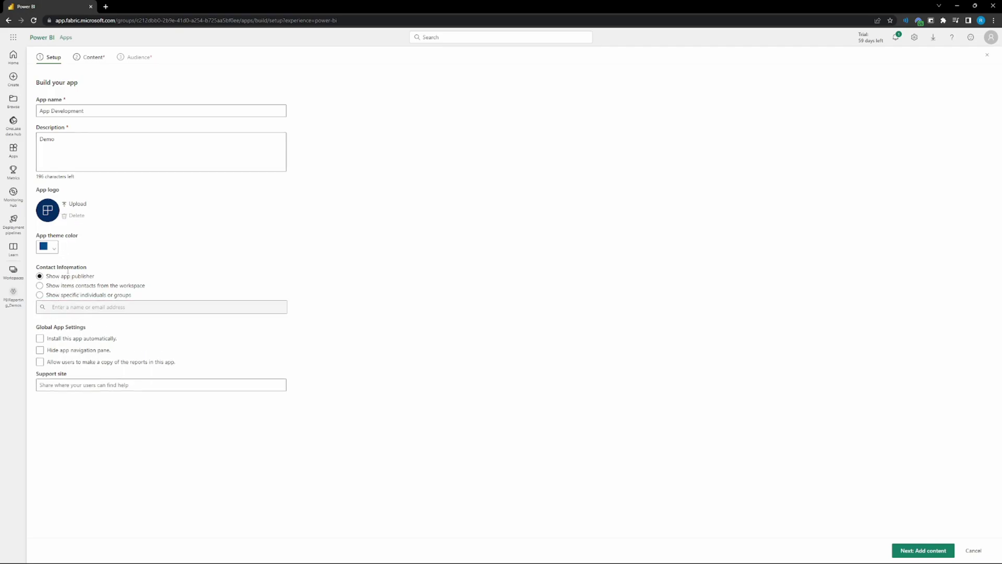
left_click(93, 342)
mouse_move(78, 341)
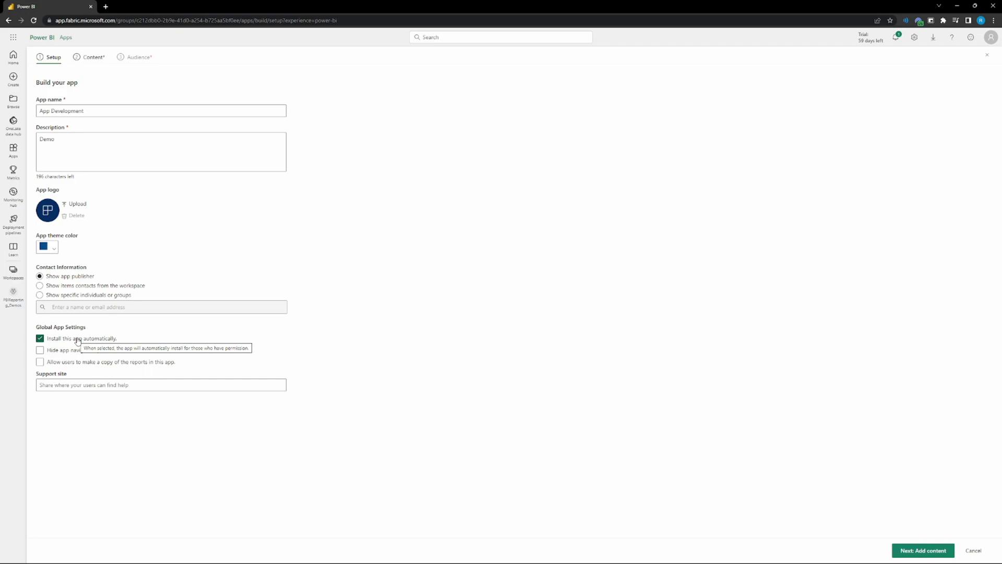
left_click(78, 341)
left_click(78, 341)
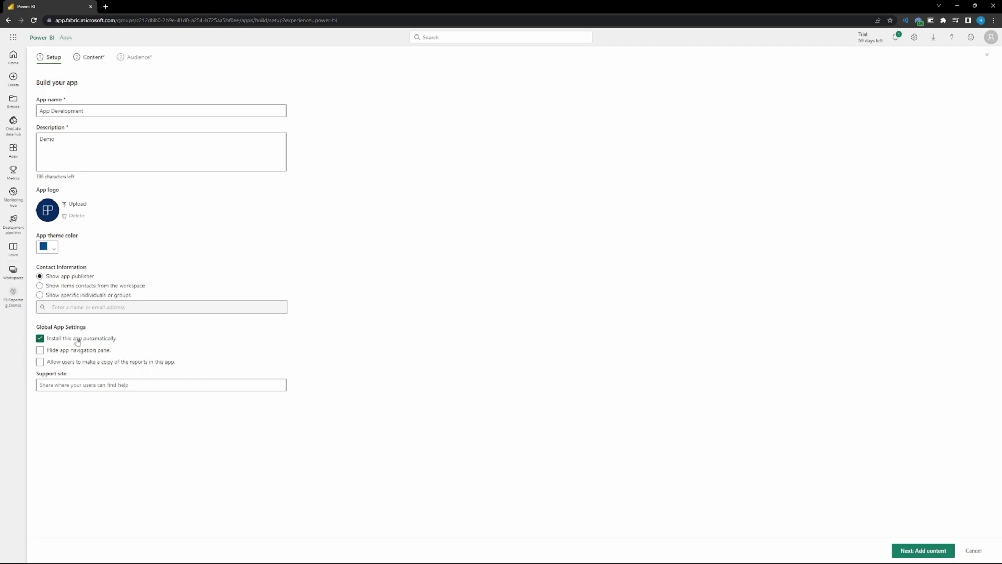
left_click(63, 352)
left_click(69, 353)
mouse_move(70, 365)
Add the demo report from the workspace to the app content and preview it
left_click(920, 555)
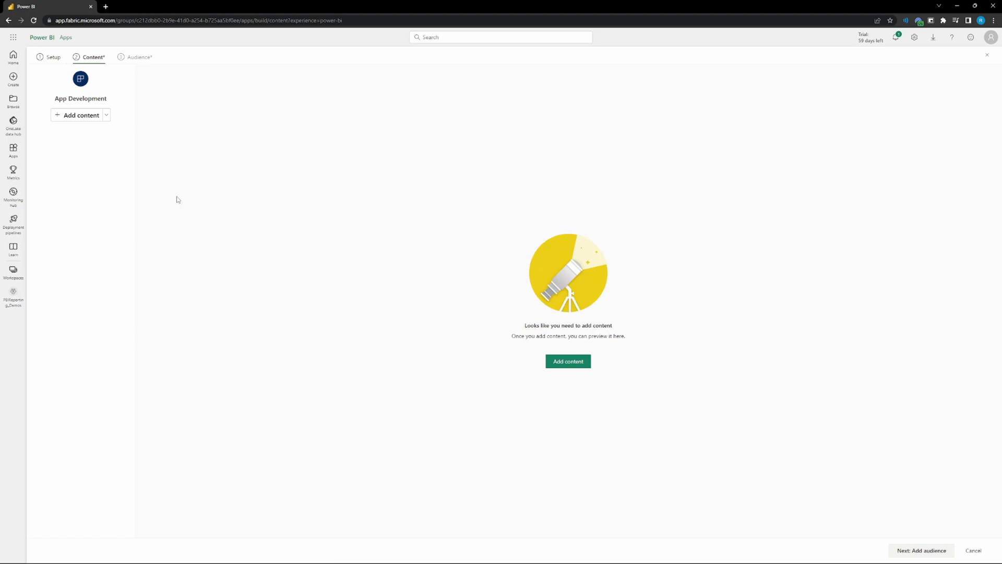
left_click(64, 119)
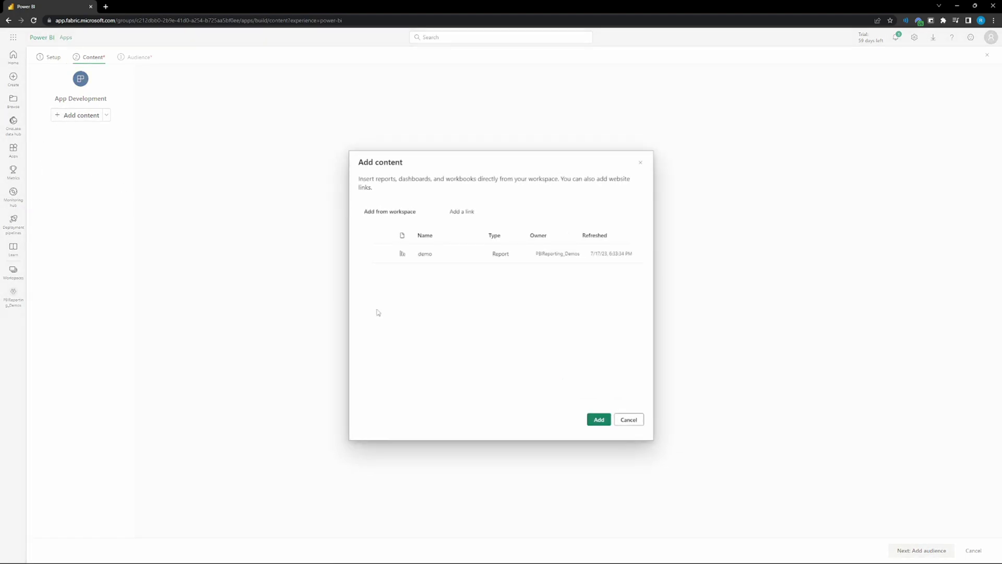
left_click(383, 254)
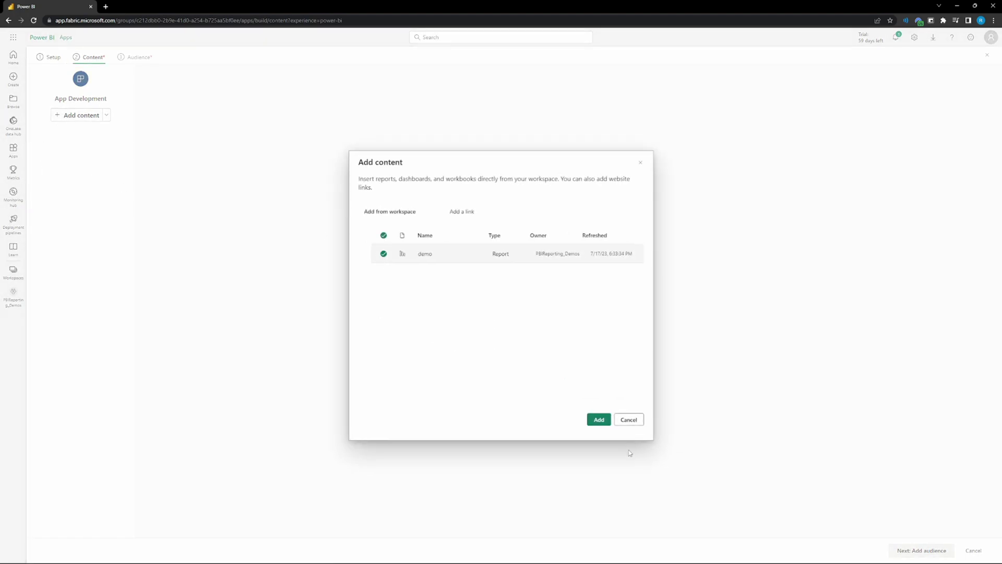
left_click(599, 420)
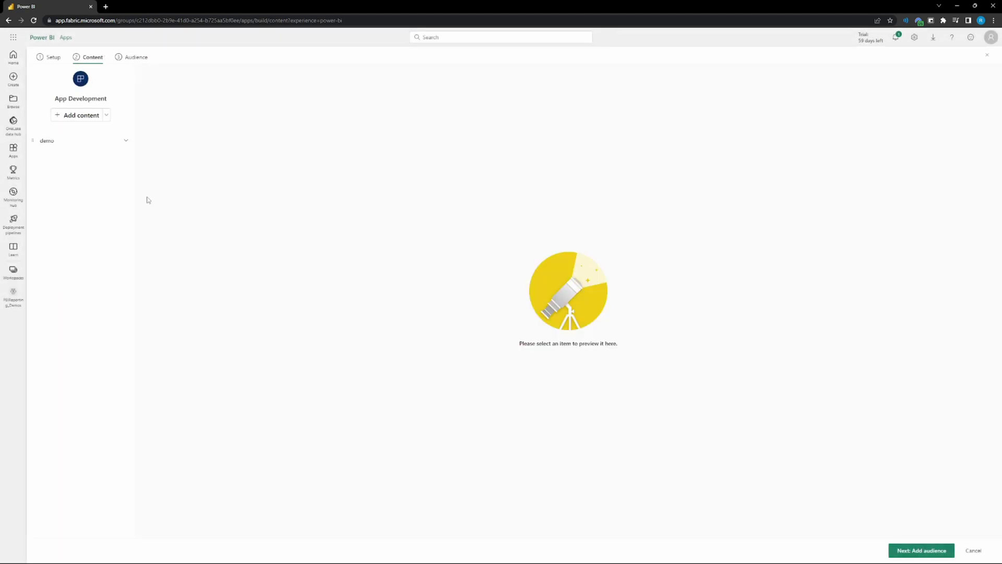
left_click(126, 140)
left_click(76, 145)
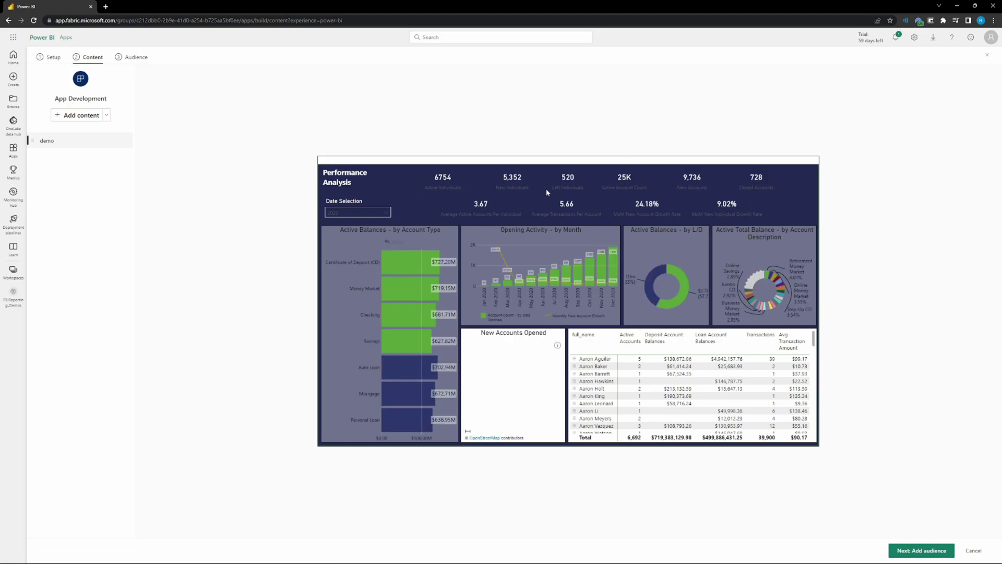
Proceed to the app's audience settings and dismiss the introductory tips
left_click(128, 57)
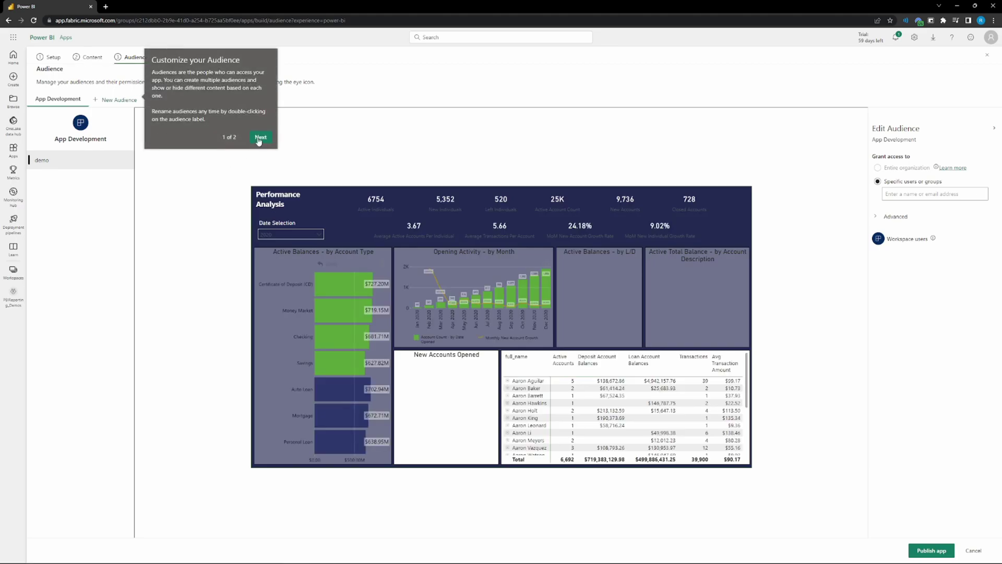
left_click(261, 137)
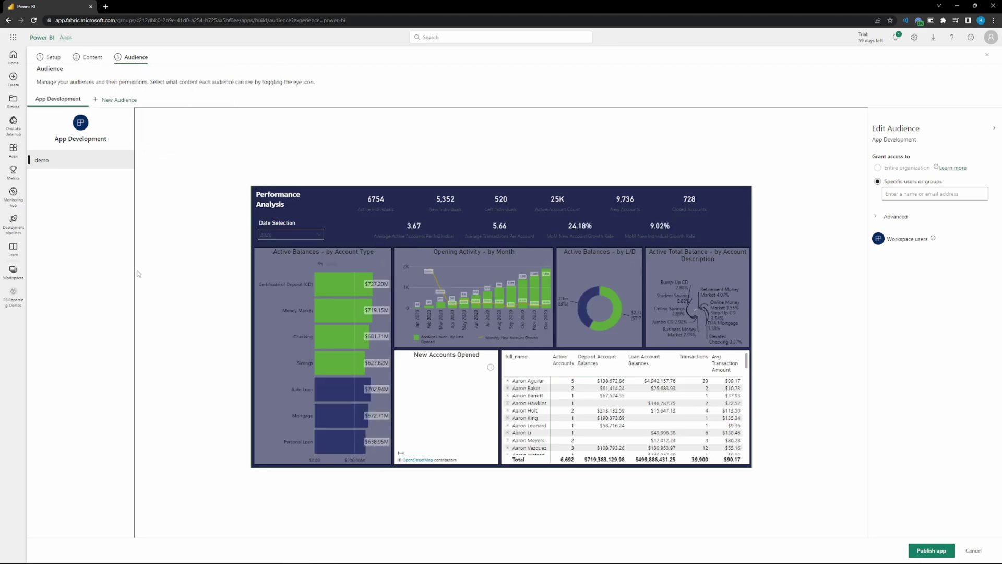
Add two new audiences to the app alongside the App Development audience
left_click(215, 190)
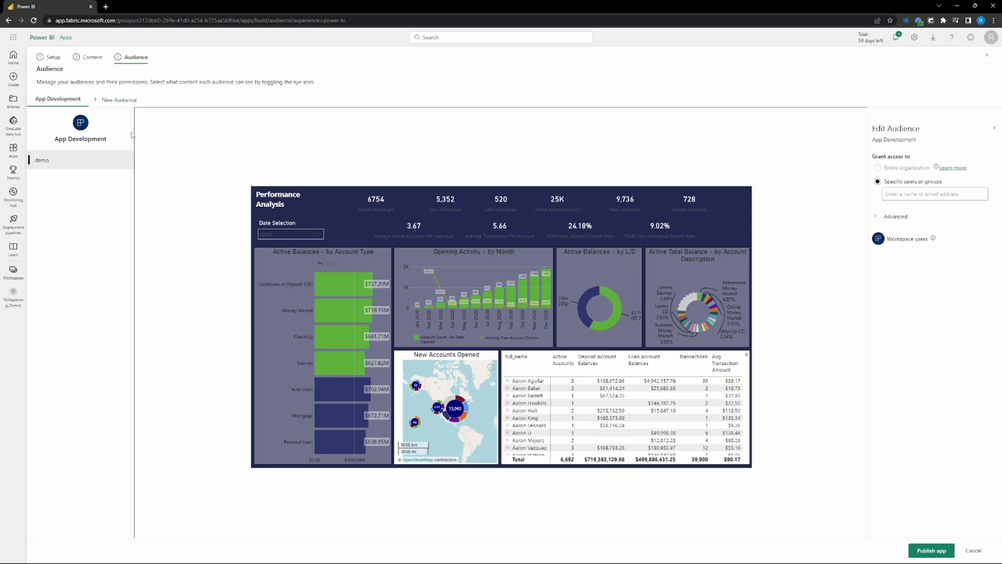
left_click(119, 100)
left_click(175, 102)
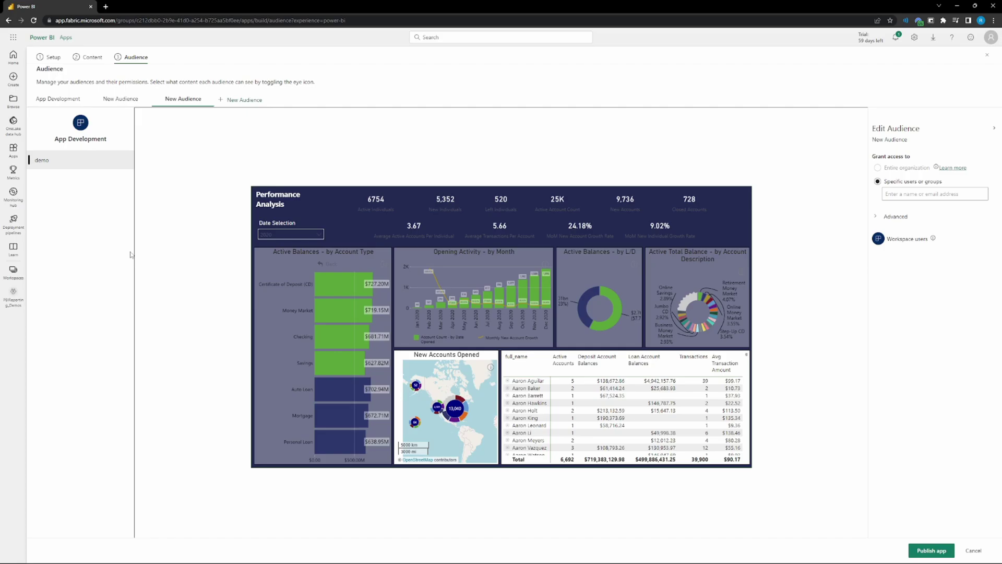
Show who has access to the PBIReporting_Demos workspace, search its members by a person's first name, and clear the search
left_click(13, 271)
left_click(142, 140)
left_click(160, 165)
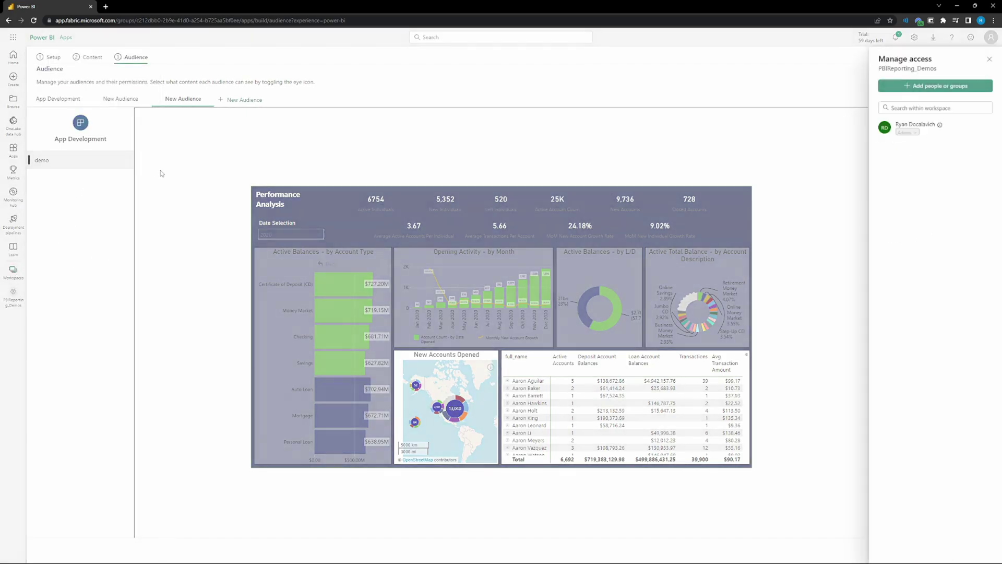
left_click(921, 108)
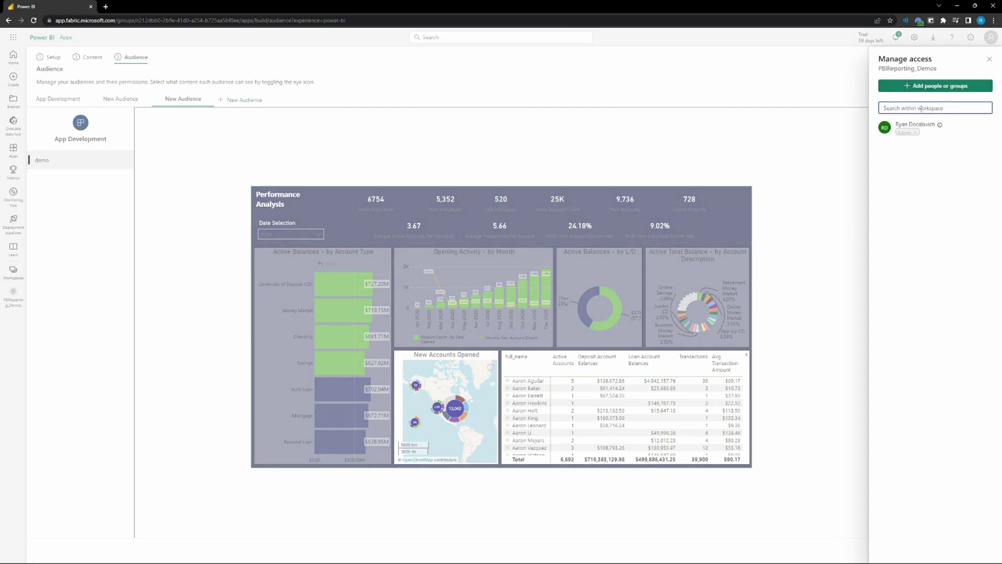
type("ryan")
double_click(889, 108)
key("BackSpace")
Examine the roles available when adding people to the workspace, and leave access management without adding anyone
left_click(929, 86)
left_click(950, 140)
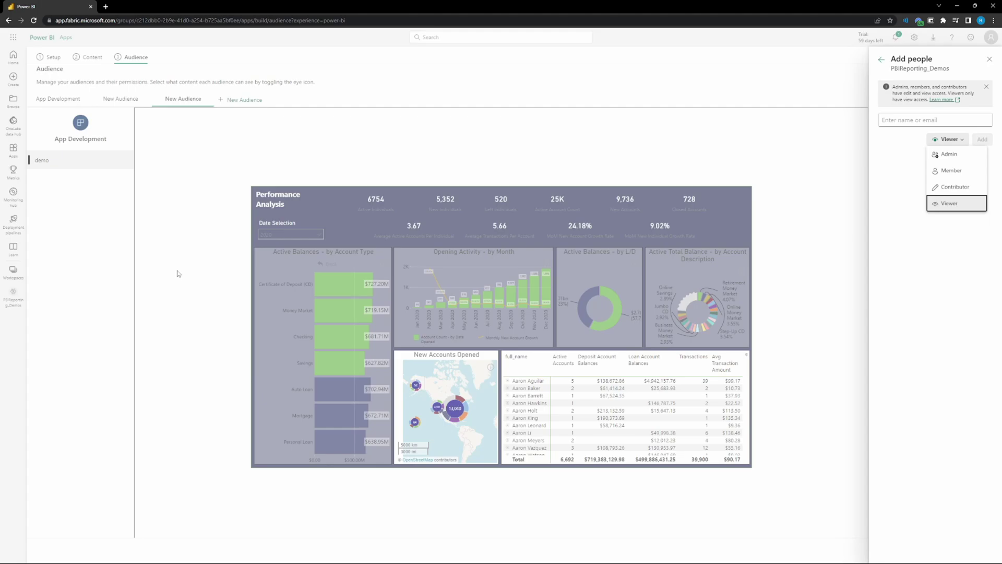
key("Escape")
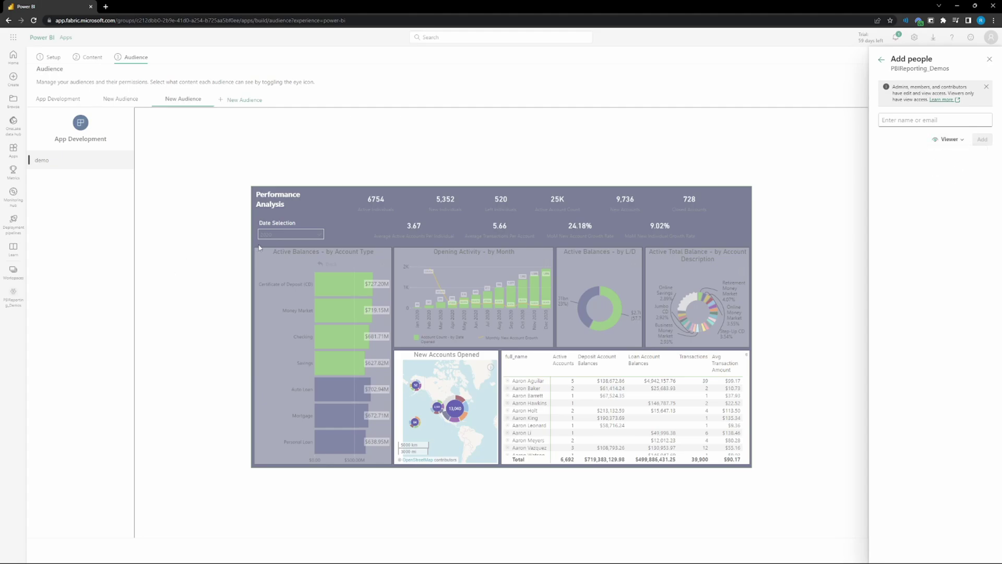
left_click(989, 59)
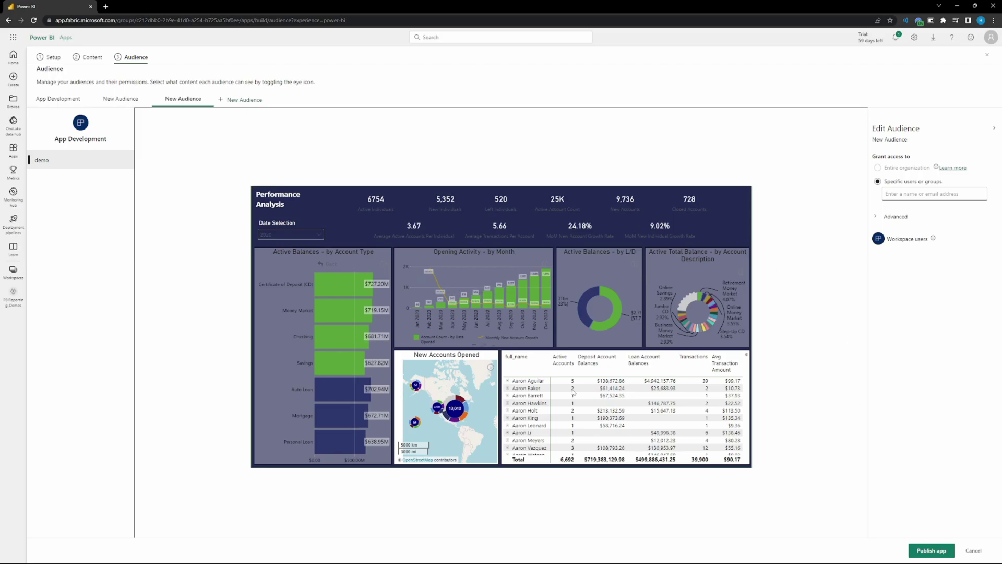
Rename the last new audience to Finance Group
mouse_move(354, 344)
double_click(185, 99)
type("Finance Group")
key("Return")
Rename the remaining new audience to Front Office Group
double_click(126, 99)
type("B")
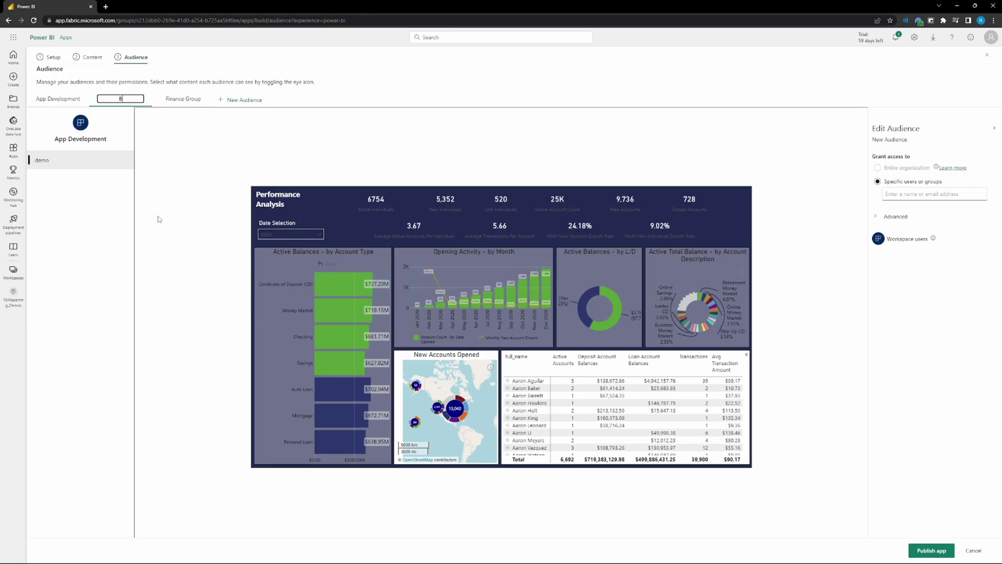
type("anker")
key("BackSpace")
key("BackSpace")
type("ing Grou")
key("ctrl+a")
type("Front Office Group")
key("Return")
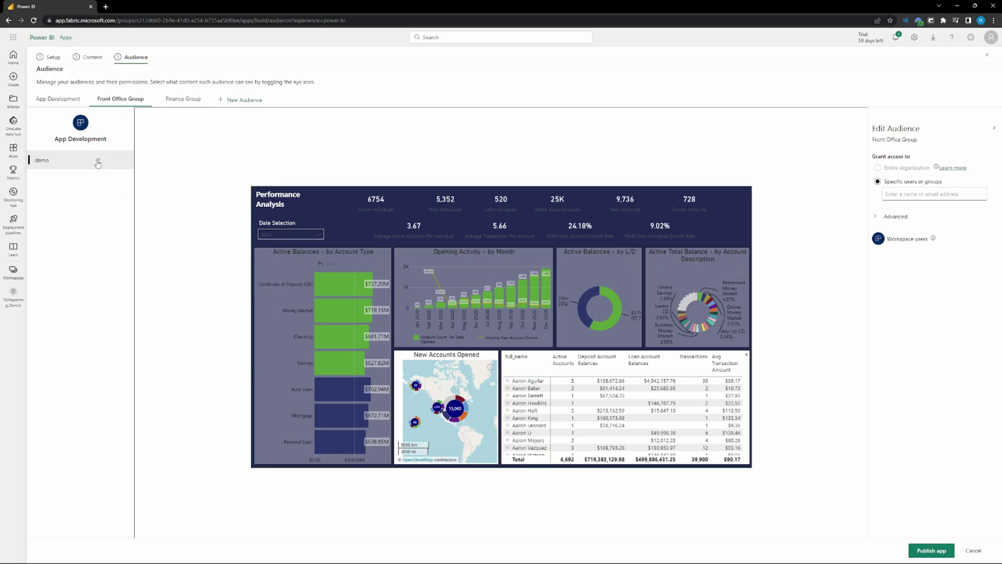
Hide the demo report from the Front Office Group audience and compare the content visible to each audience
left_click(97, 160)
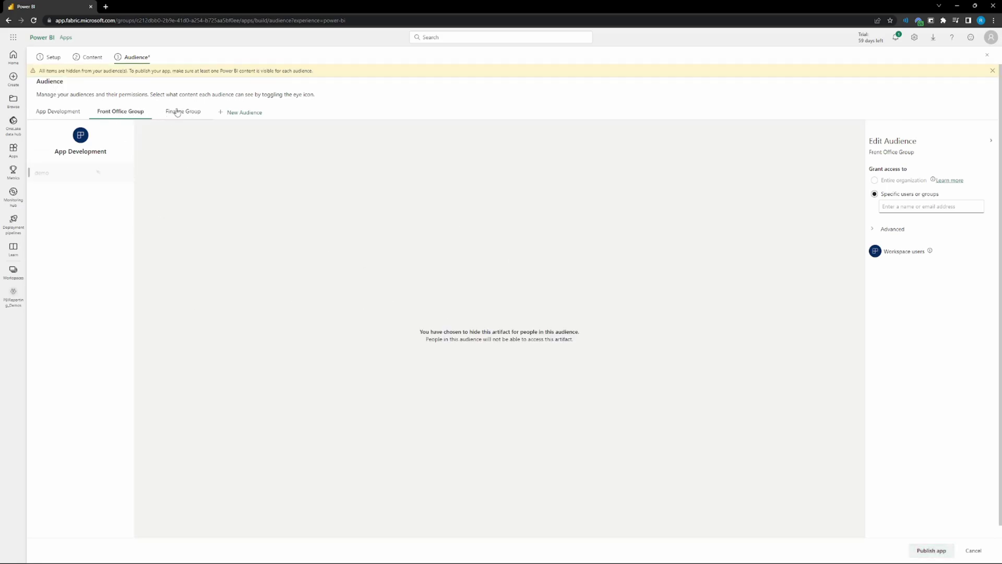
left_click(178, 112)
left_click(55, 113)
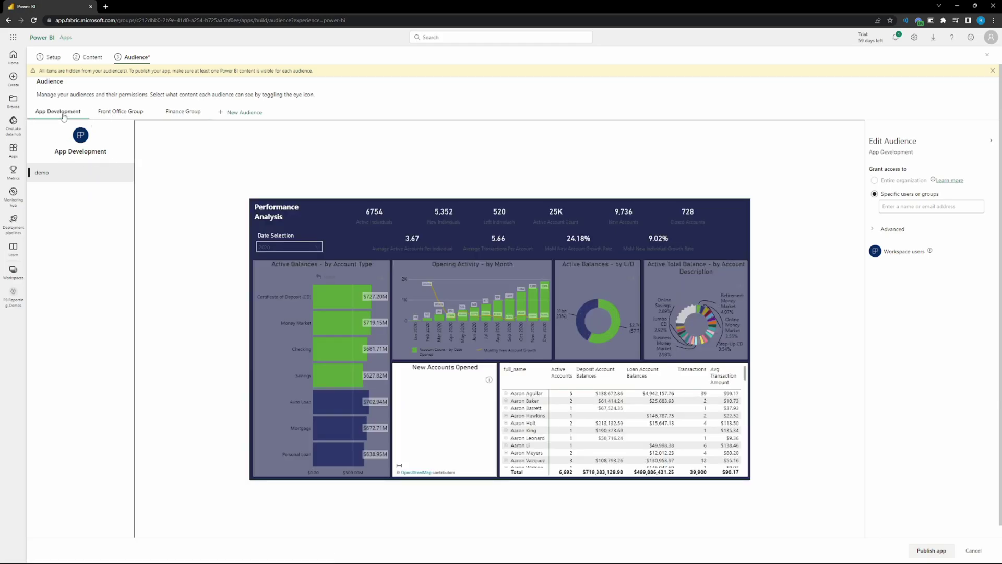
left_click(114, 113)
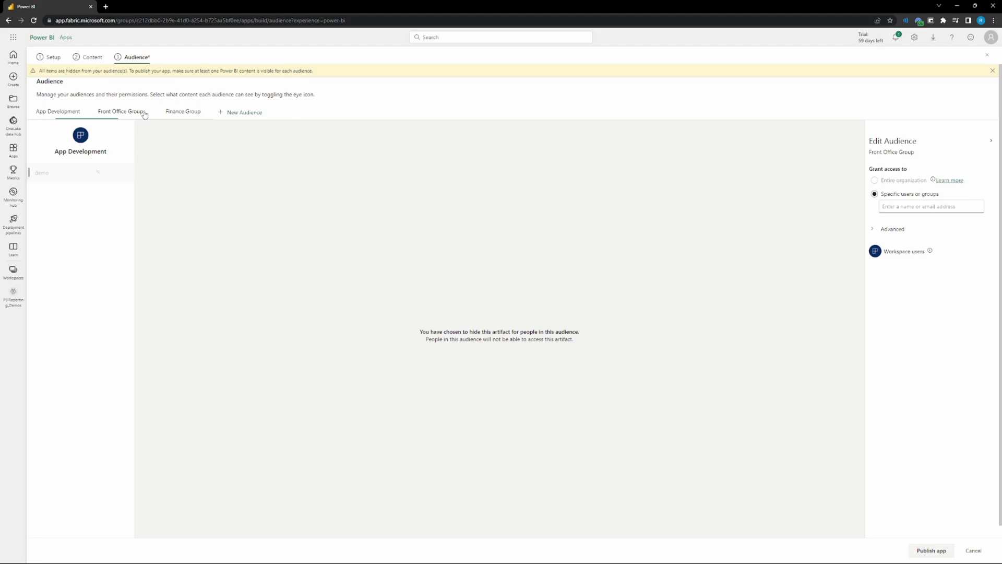
left_click(183, 112)
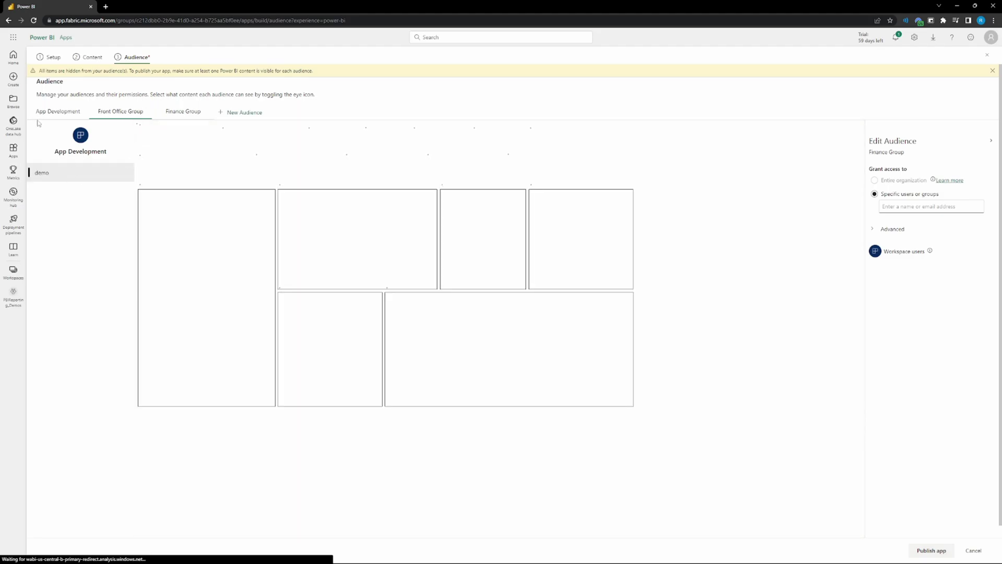
left_click(51, 117)
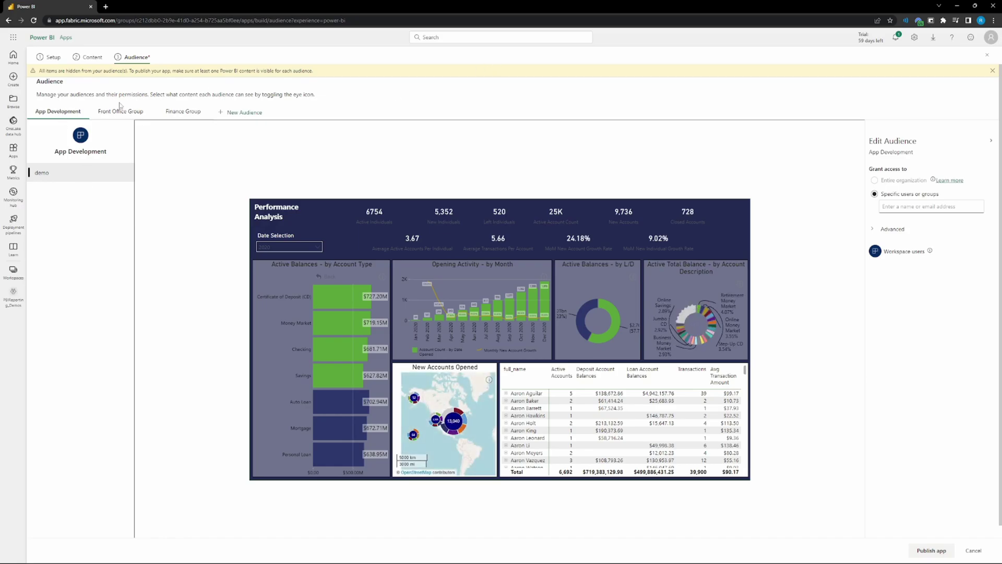
Delete the Front Office Group audience and check the content of the App Development and Finance Group audiences
left_click(135, 117)
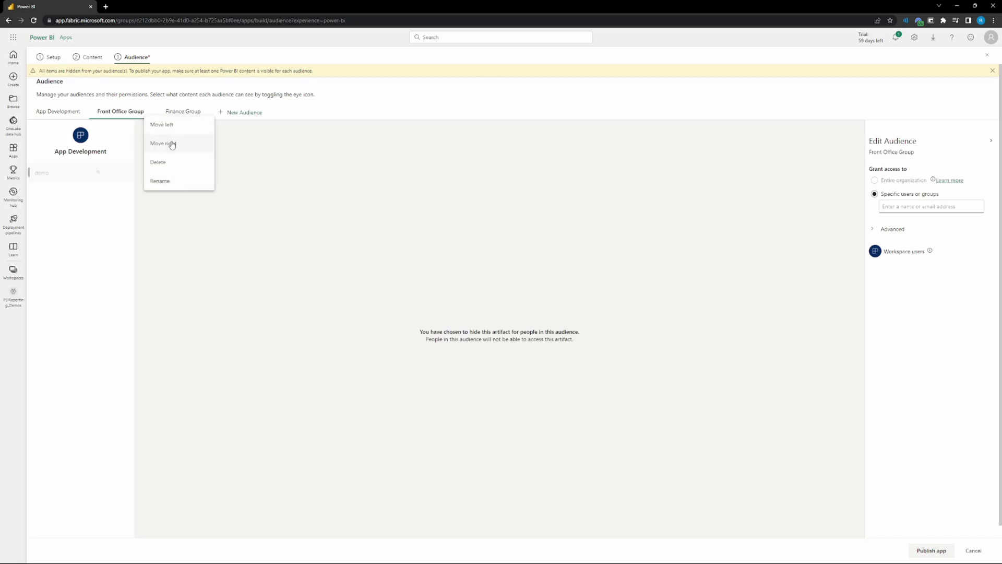
left_click(172, 162)
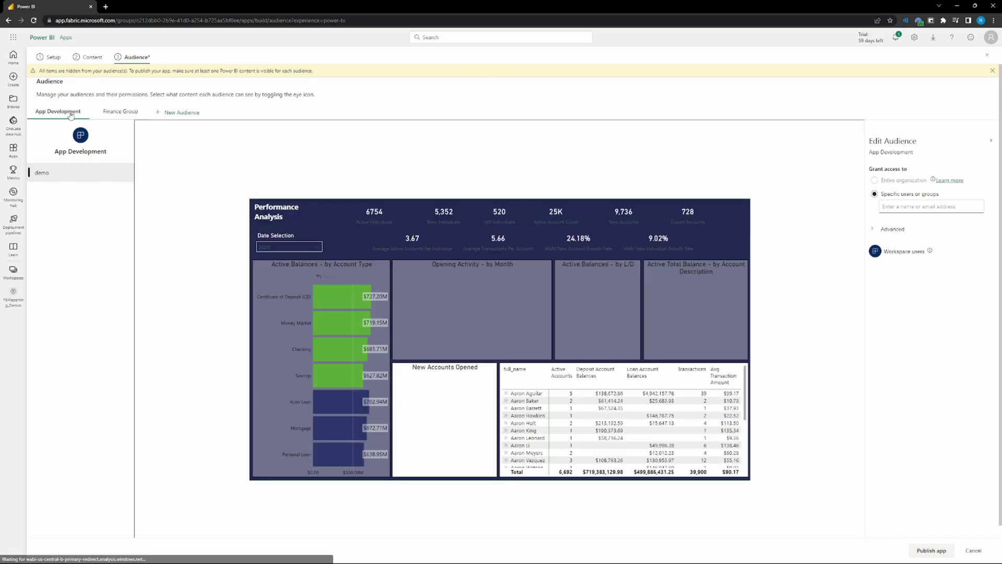
left_click(104, 112)
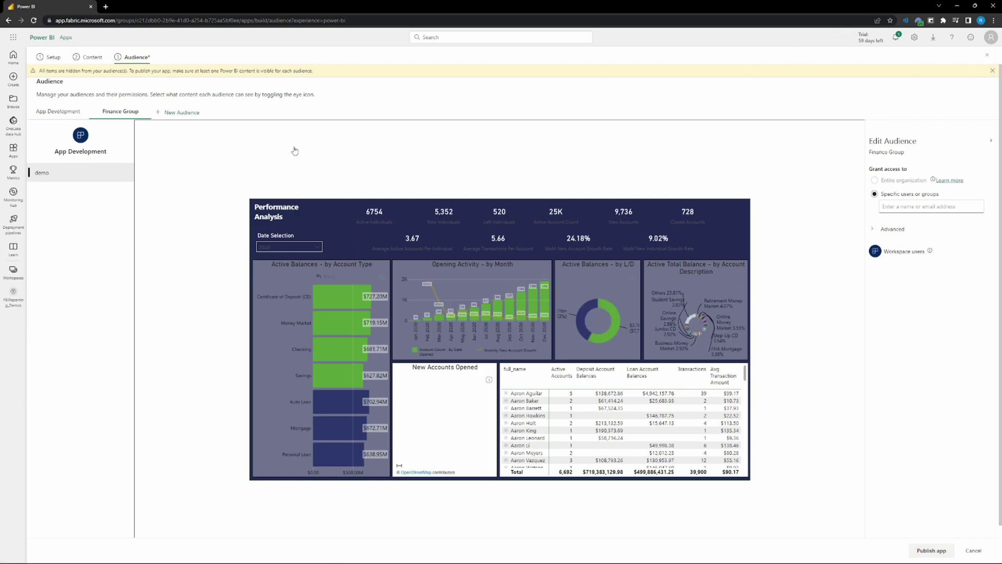
left_click(57, 100)
left_click(105, 100)
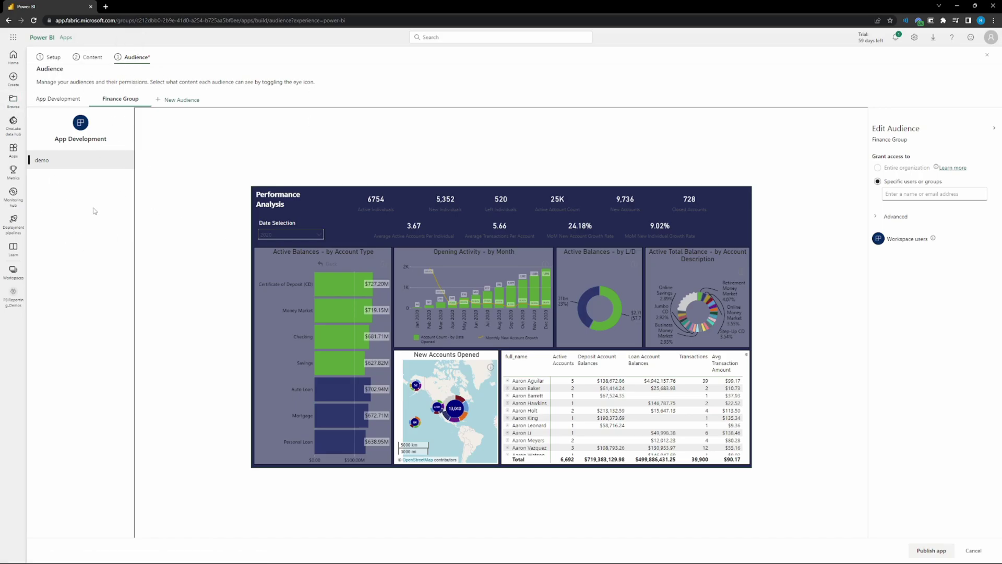
Recheck the app content and audiences, and cancel the app setup, discarding the pending changes
mouse_move(124, 167)
left_click(93, 58)
left_click(134, 58)
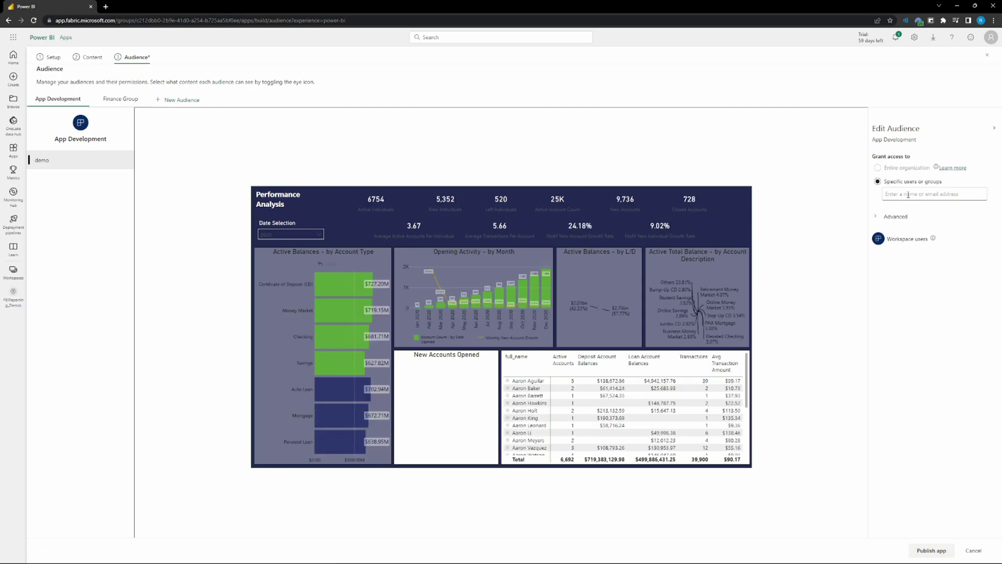
left_click(117, 99)
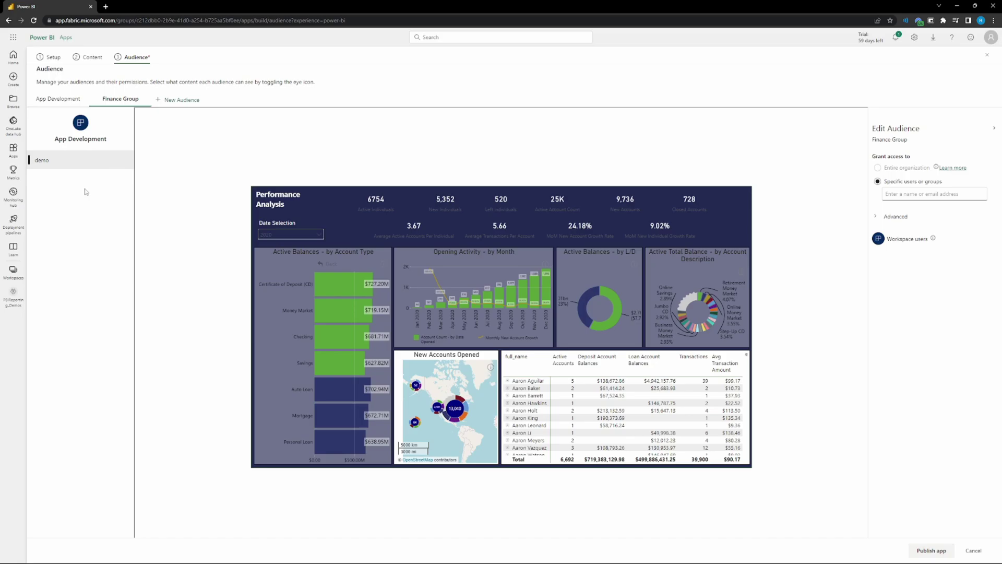
left_click(973, 551)
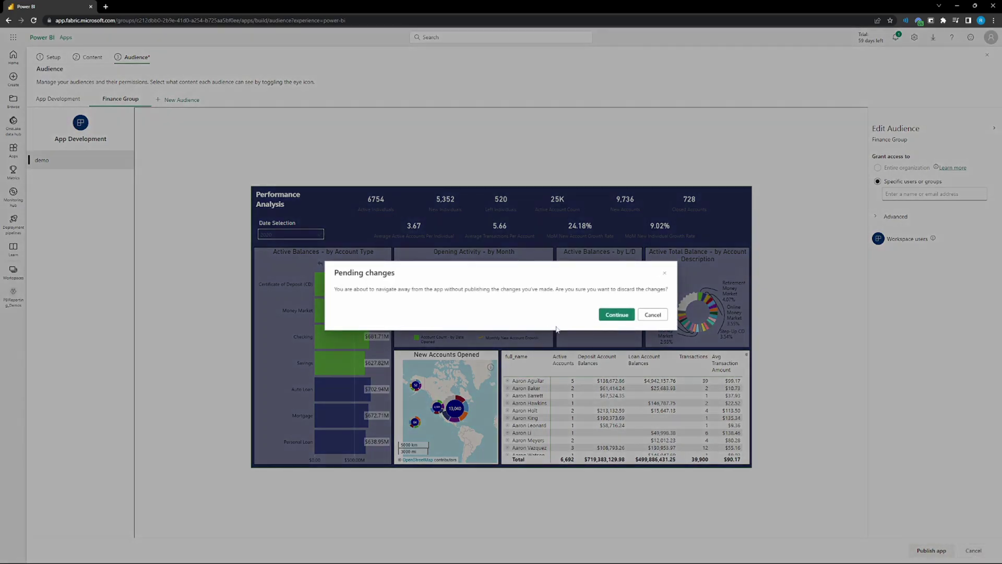
left_click(616, 315)
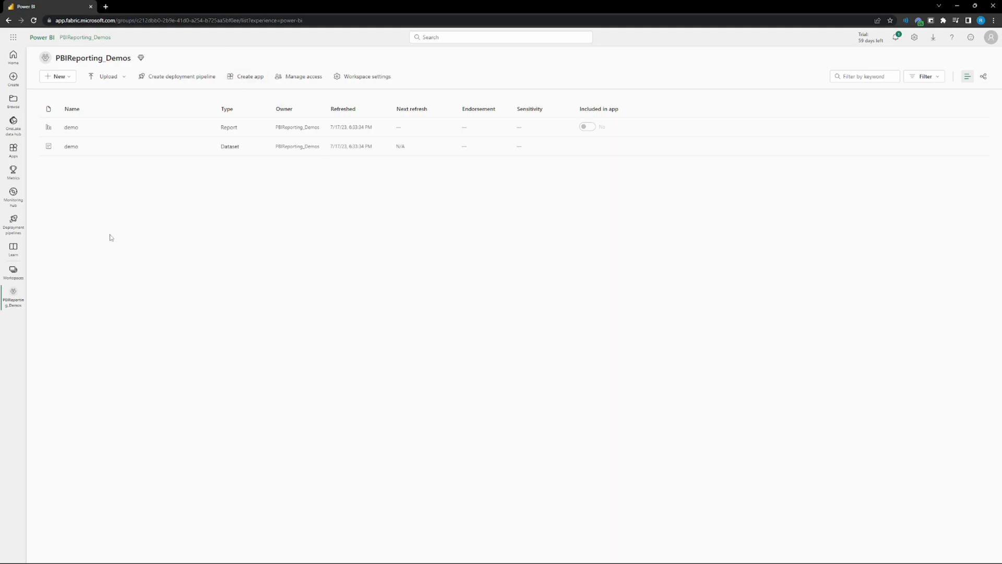
Look at the demo report briefly and review who can access the PBIReporting_Demos workspace
left_click(71, 127)
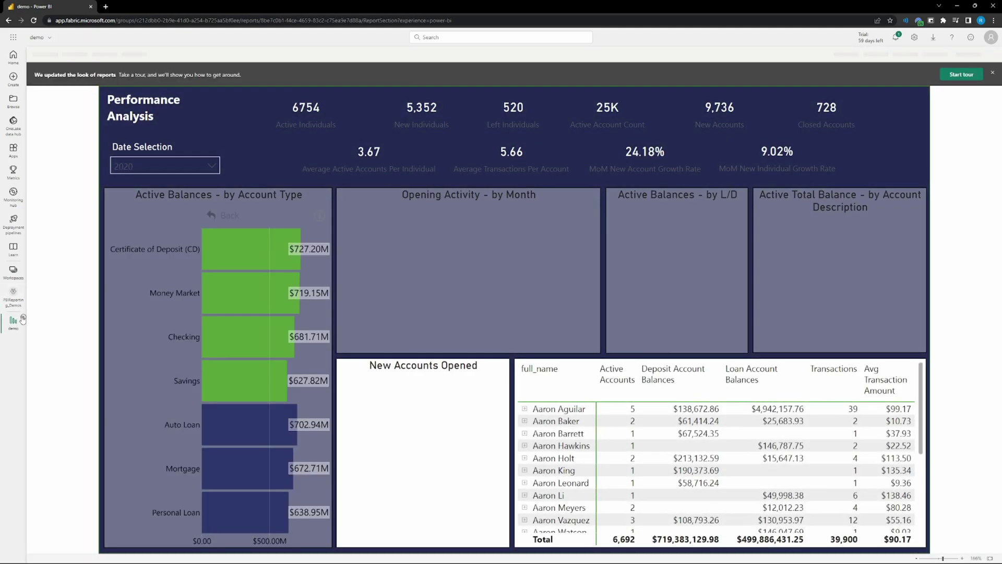
left_click(18, 304)
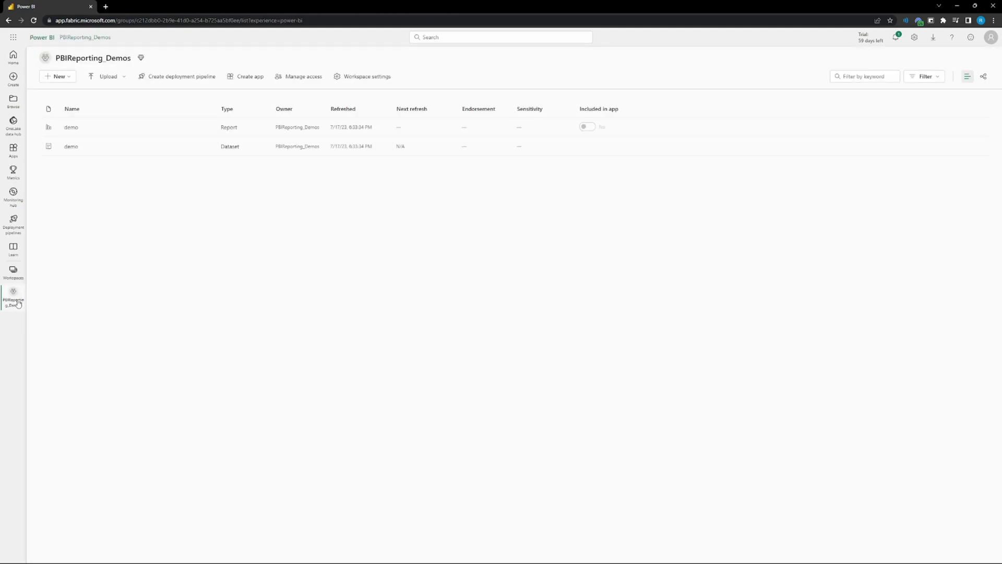
left_click(13, 271)
left_click(141, 140)
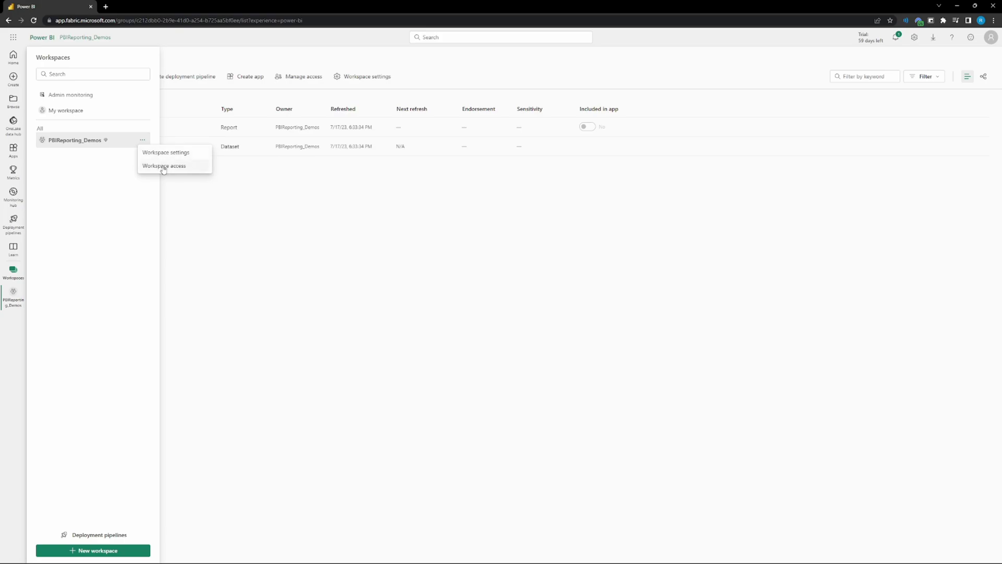
left_click(164, 166)
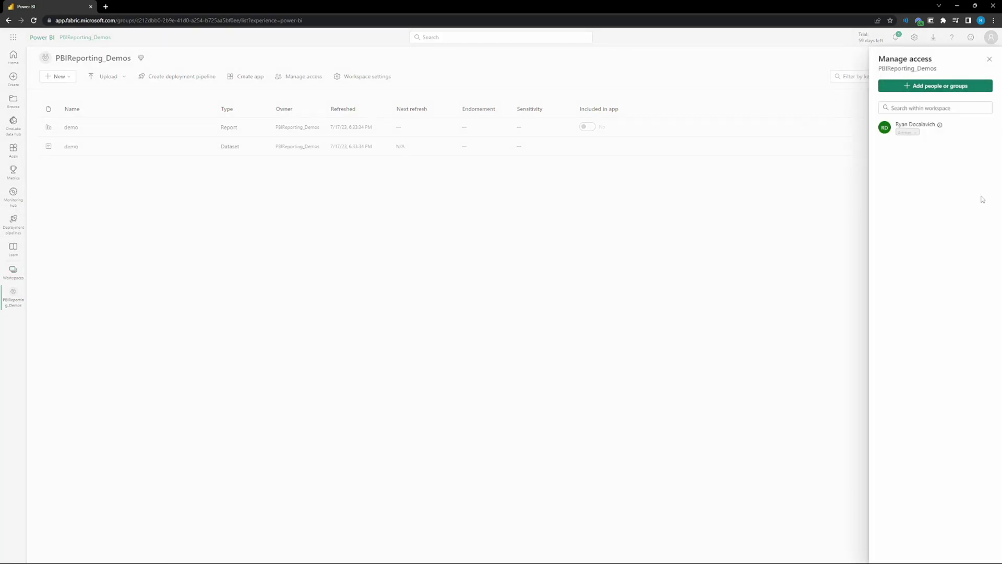
left_click(416, 341)
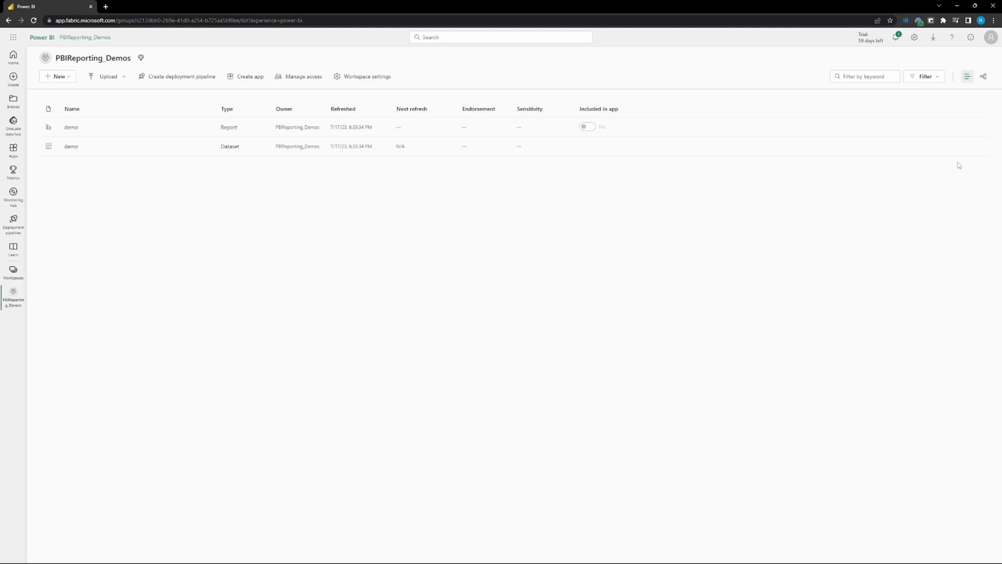
Open the demo report, highlight its web address as a shareable link, and return to the PBIReporting_Demos workspace
left_click(71, 127)
left_click(201, 20)
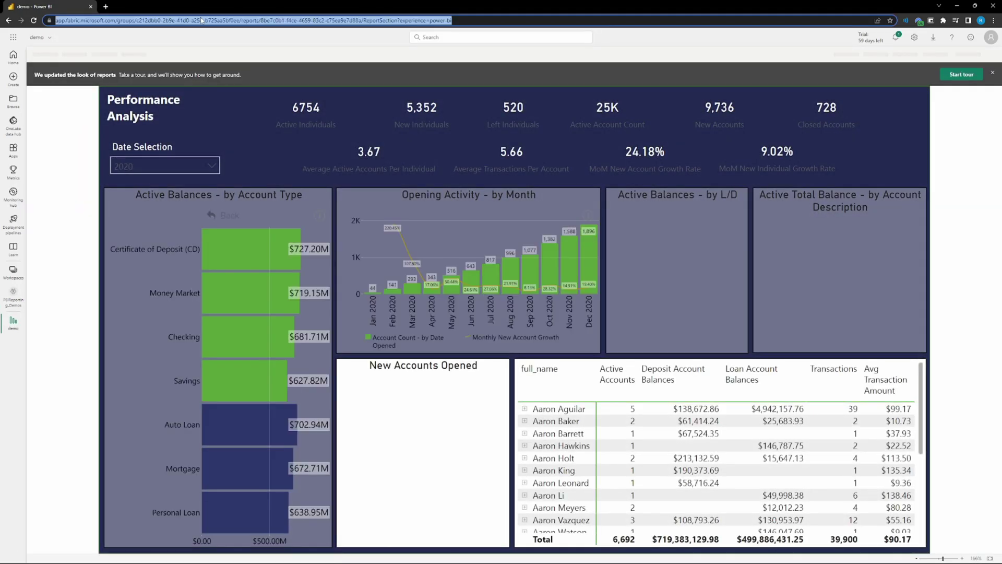
left_click(169, 133)
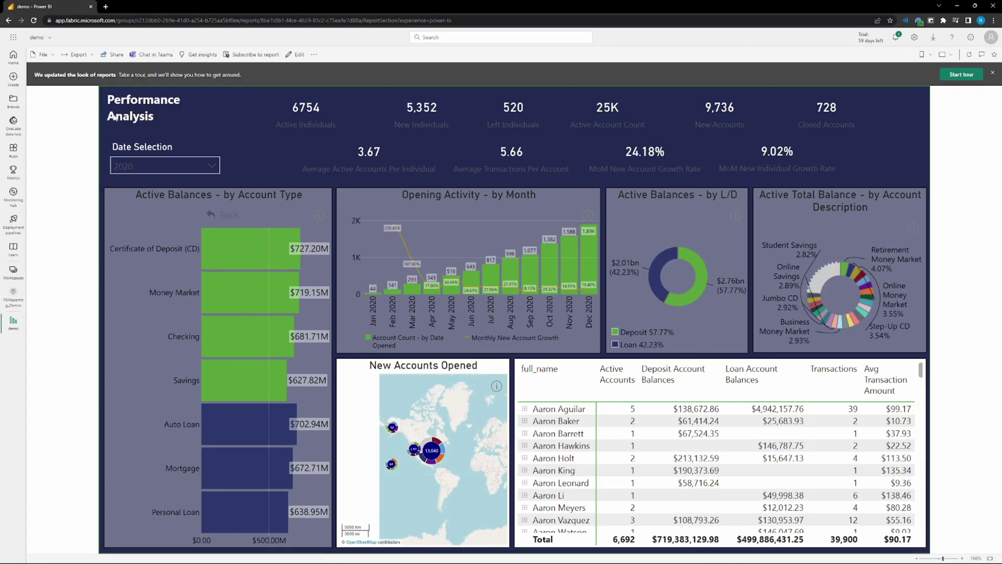
left_click(13, 269)
left_click(74, 139)
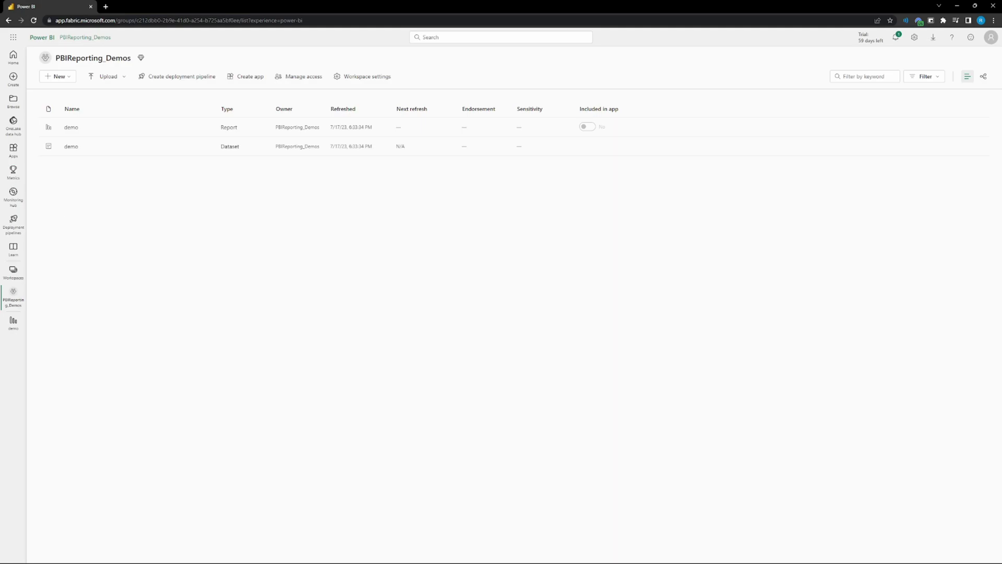
Open the demo report, bring up its Publish to web (public) embed option, and dismiss the dialog
left_click(72, 127)
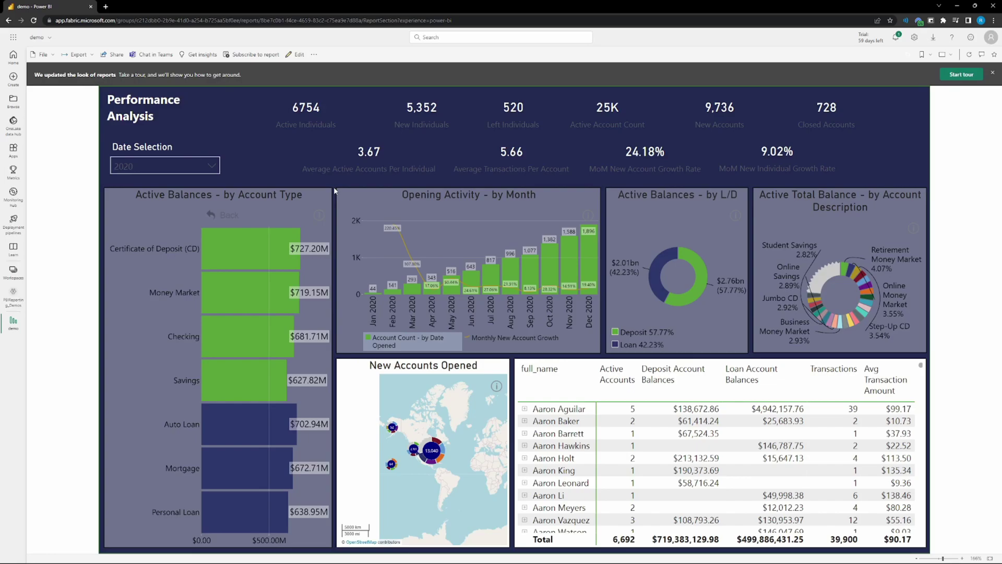
left_click(43, 55)
mouse_move(61, 129)
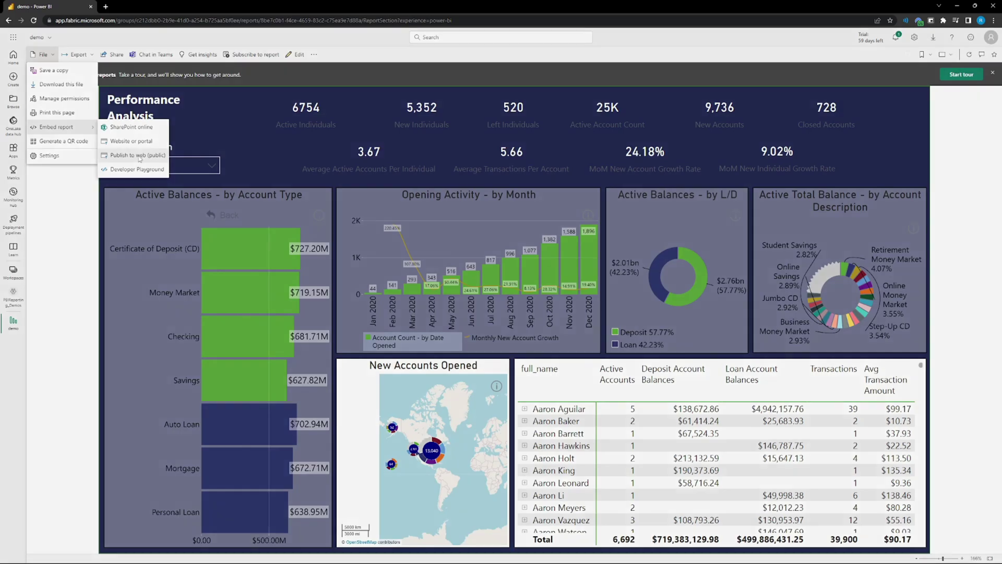
left_click(138, 155)
left_click(627, 315)
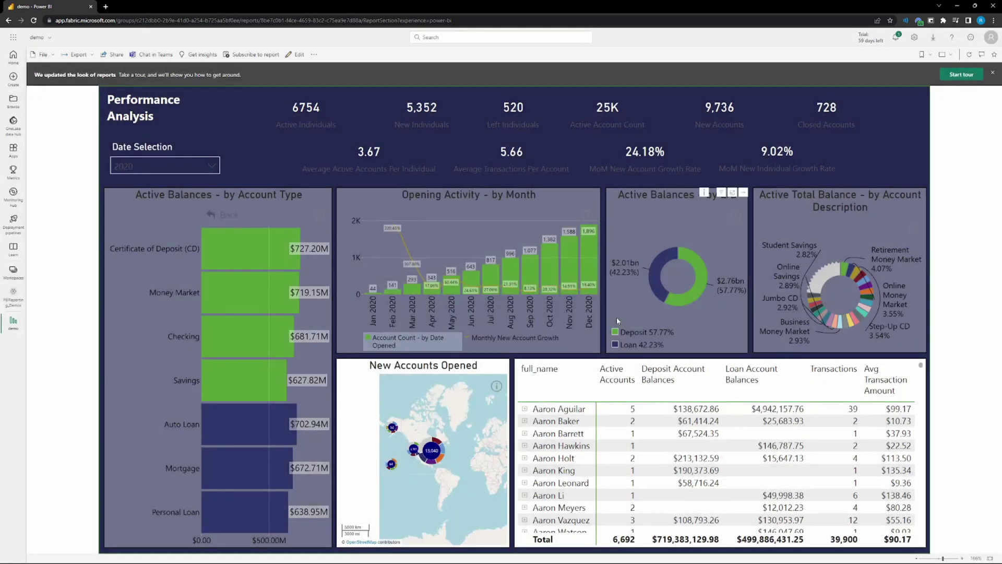
Look through the demo report's export formats and its embed options
left_click(75, 54)
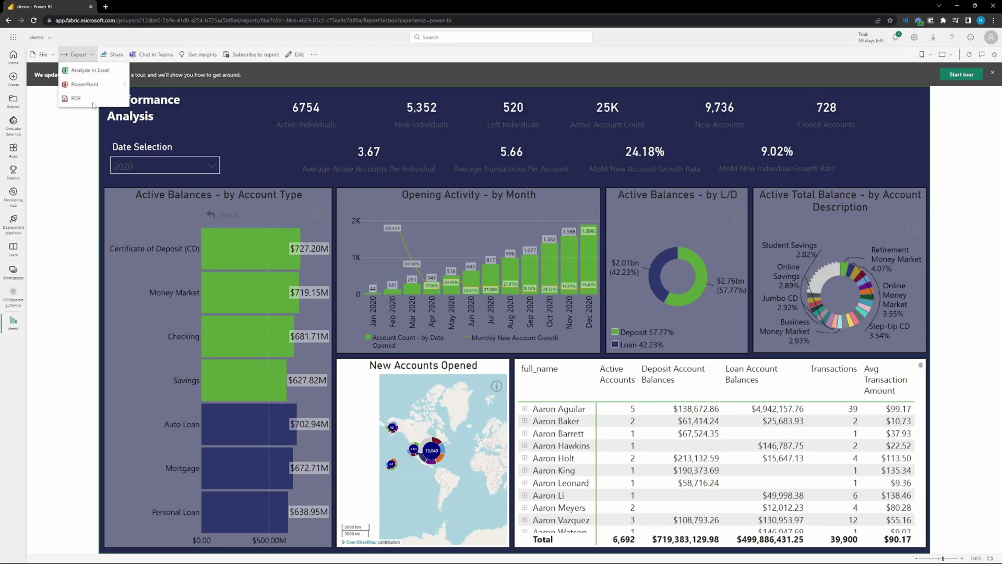
left_click(42, 54)
mouse_move(58, 127)
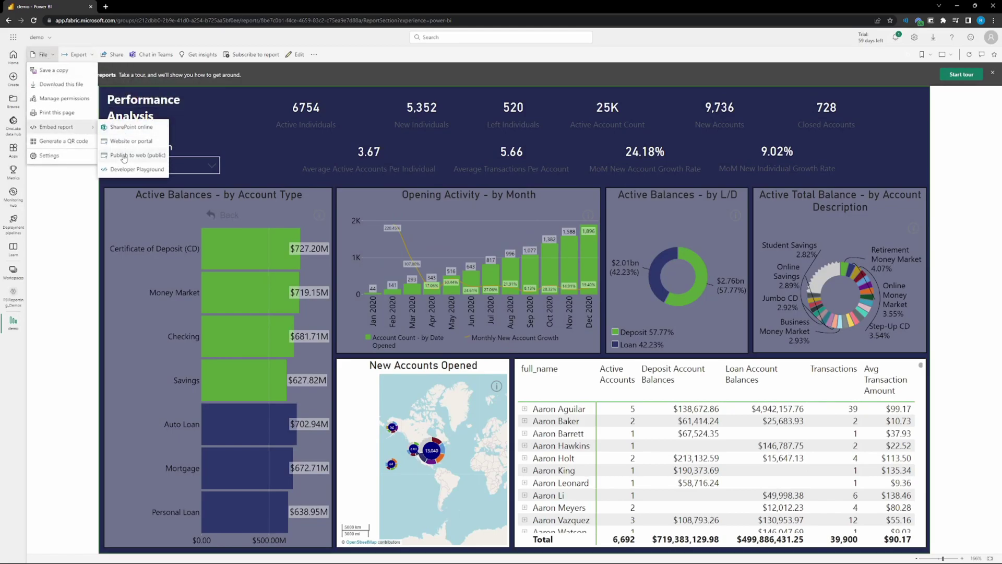
Look at the Power BI settings for the workspace and open the tenant settings in the admin portal
left_click(915, 37)
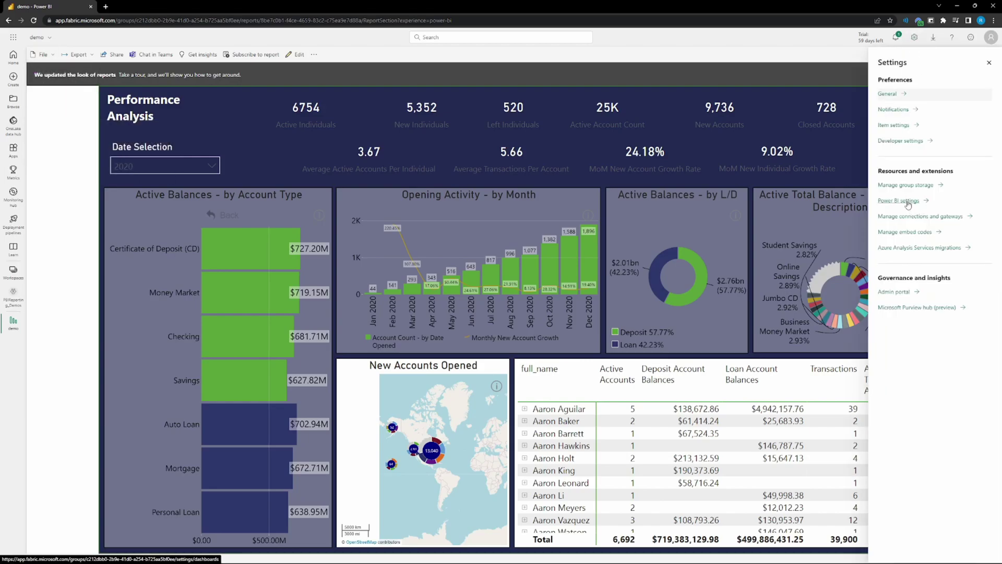
left_click(908, 204)
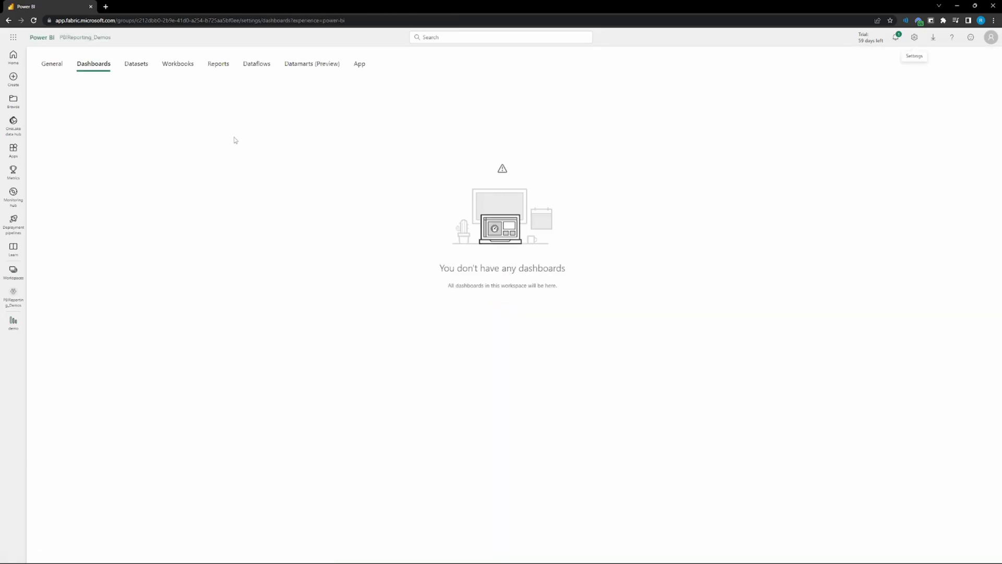
left_click(914, 37)
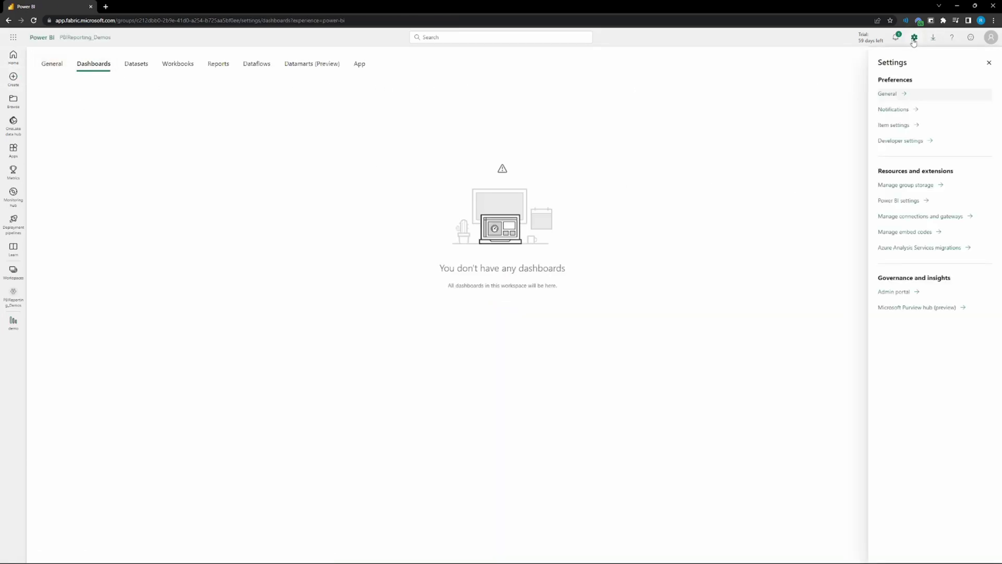
left_click(893, 292)
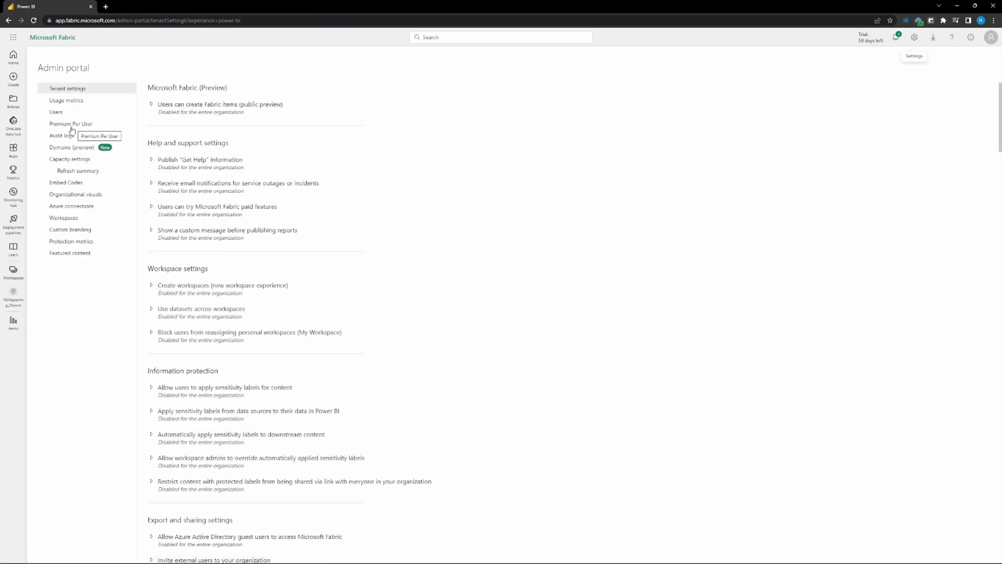
Expand the Publish to web tenant setting under Export and sharing settings, review its options, and go back to the demo report
scroll(201, 292, "down", 2)
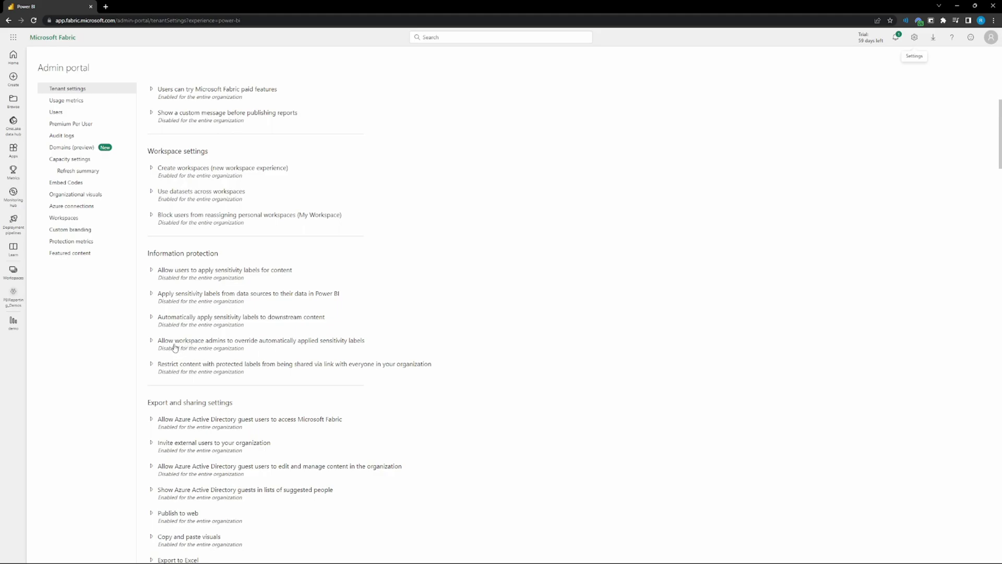
scroll(175, 347, "down", 2)
left_click(156, 441)
scroll(201, 391, "down", 2)
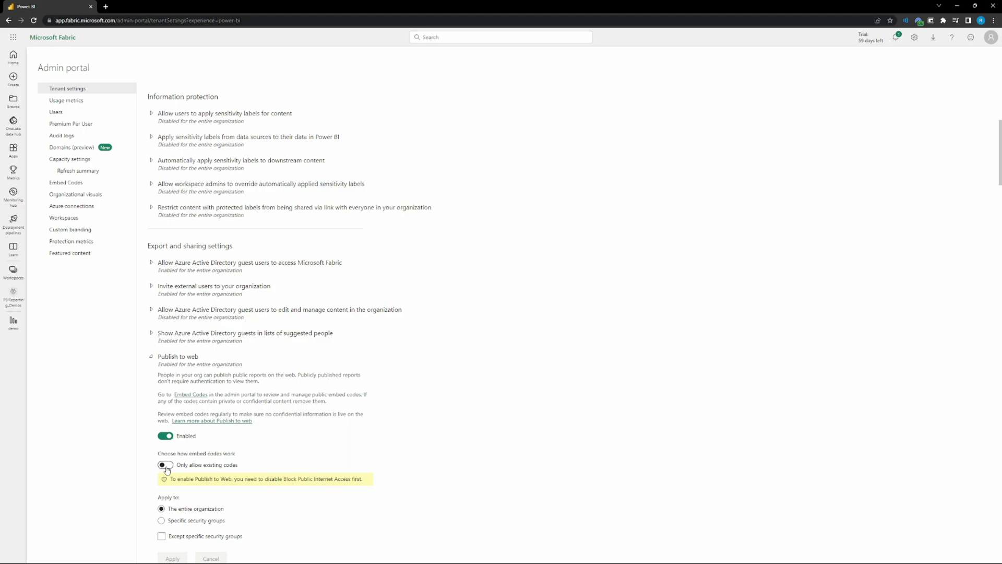
scroll(168, 467, "down", 1)
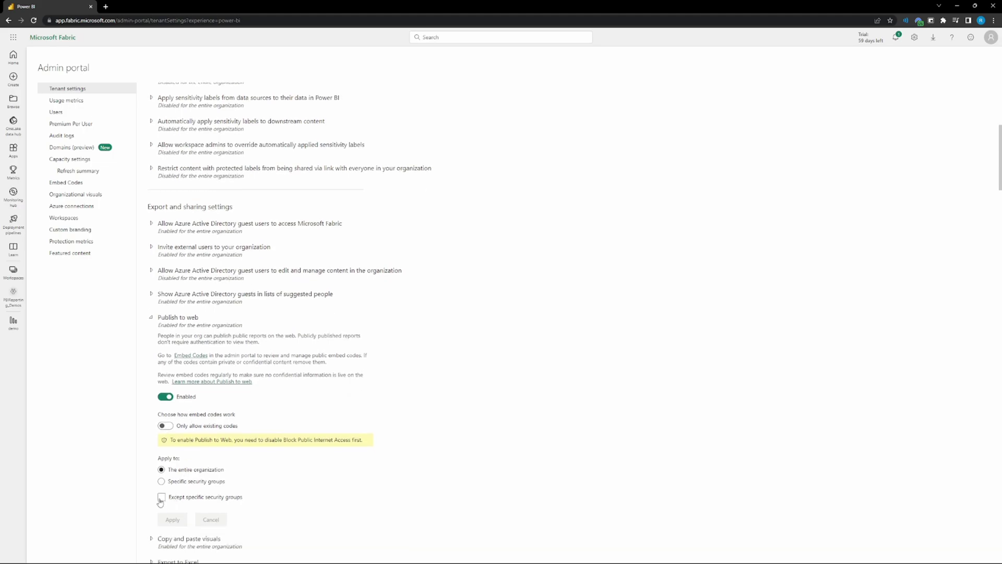
scroll(156, 304, "down", 3)
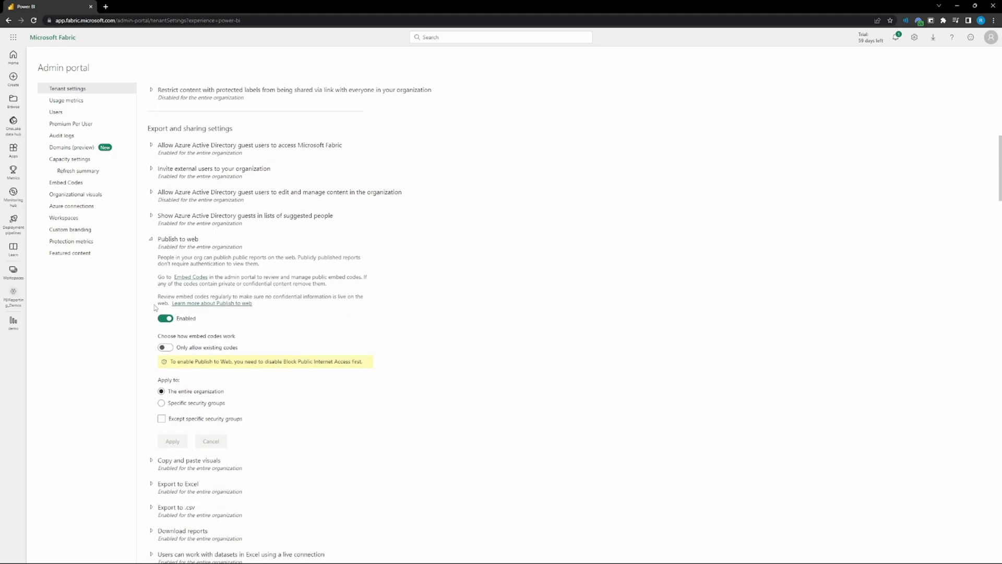
scroll(149, 344, "down", 3)
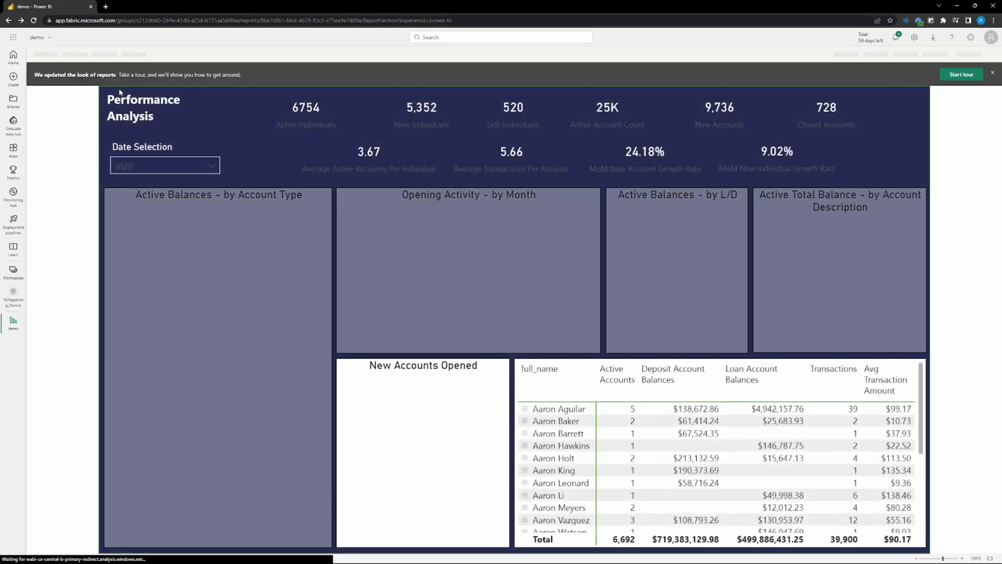
Bring up the report's secure embed link and HTML for a website or portal
left_click(42, 54)
mouse_move(57, 127)
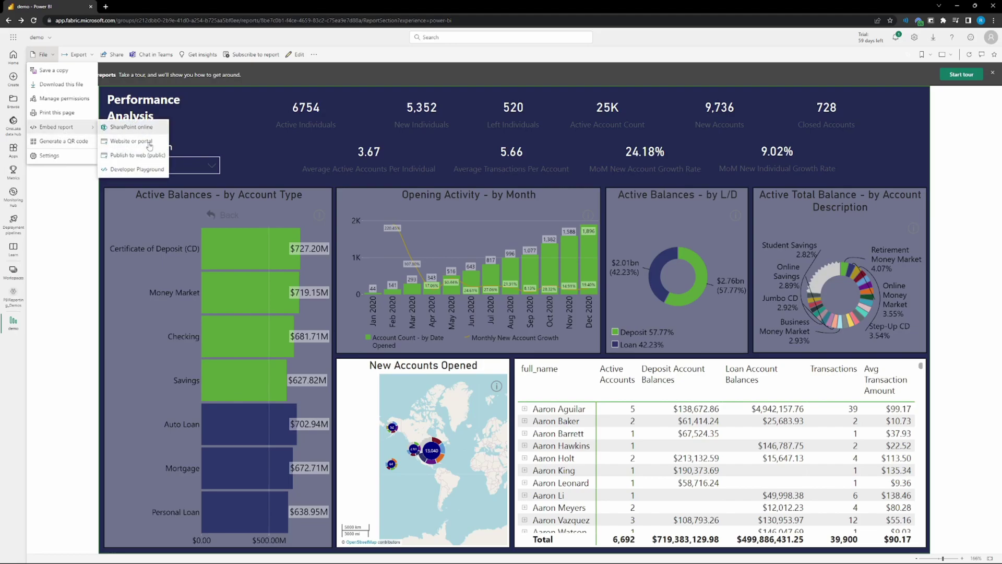
left_click(150, 147)
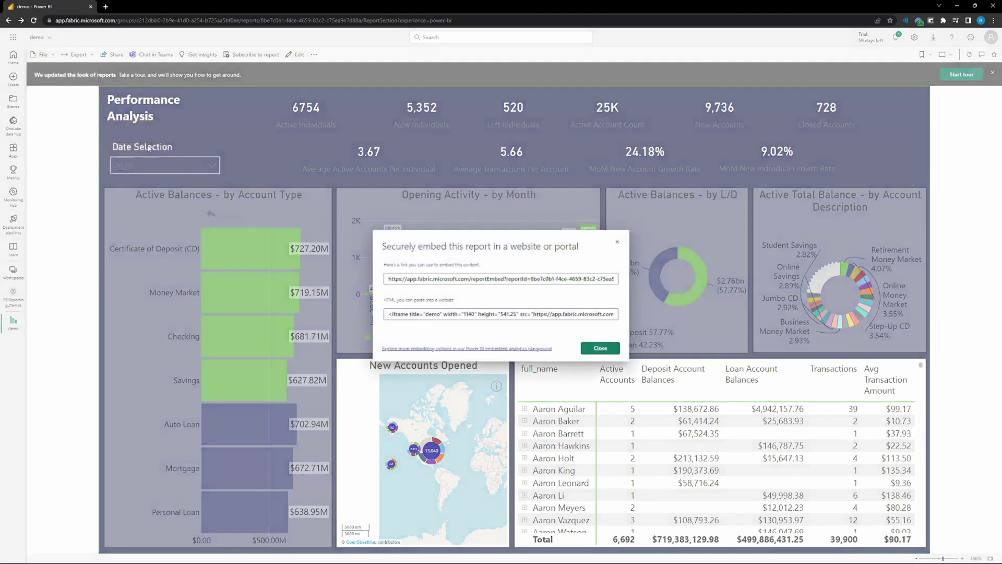
Copy the secure embed link and load it in a new browser tab
left_click(457, 279)
left_click(464, 290)
left_click(462, 278)
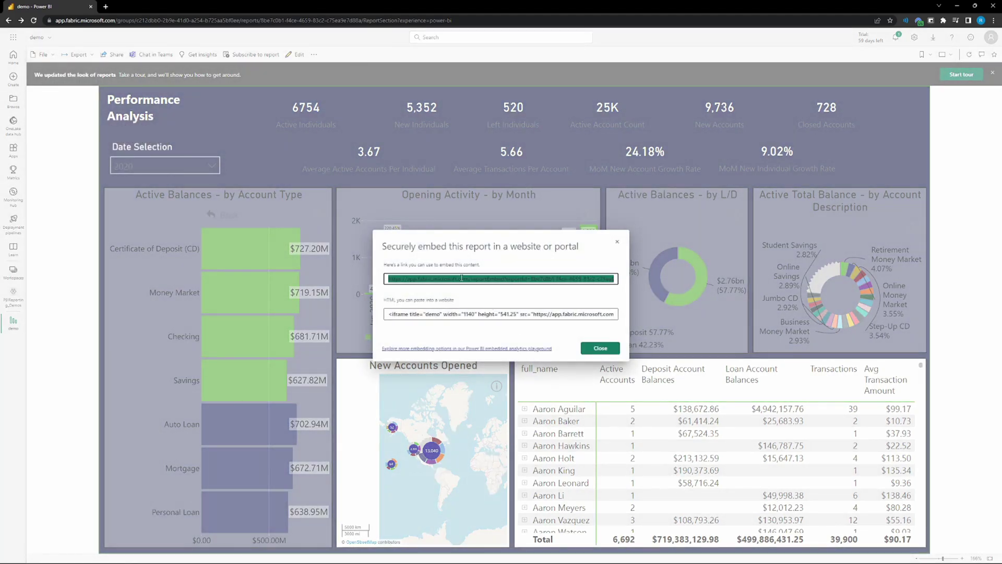
key("ctrl+c")
key("ctrl+t")
key("ctrl+v")
key("Return")
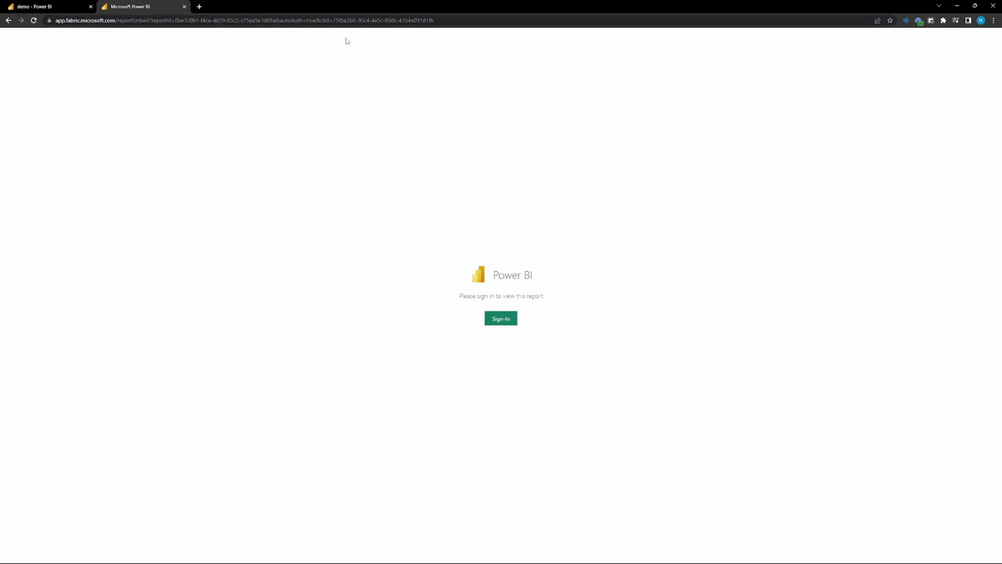
Highlight the HTML embed code, dismiss the secure embed dialog, and close the browser tab with the embed link
key("ctrl+Tab")
left_click(426, 312)
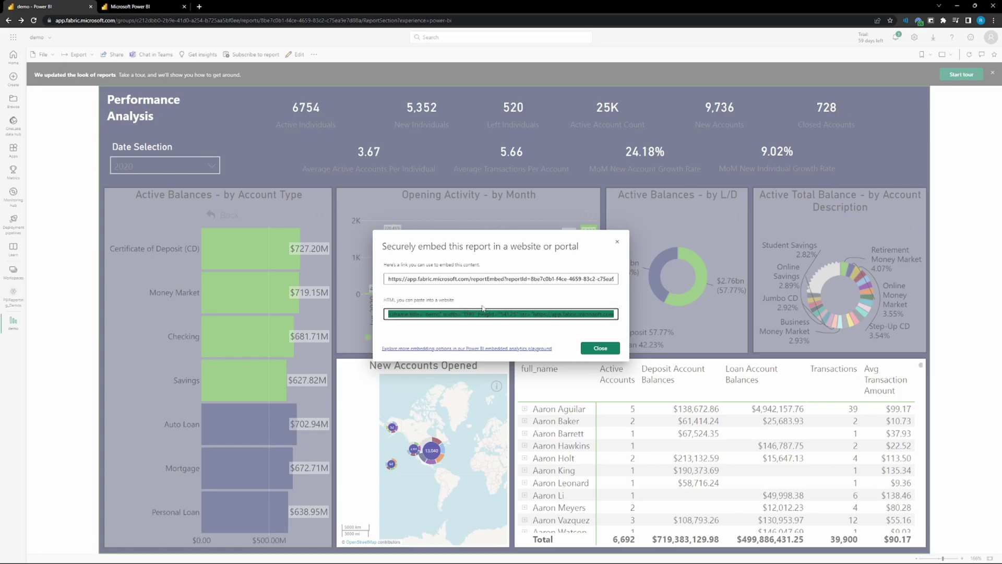
left_click(601, 348)
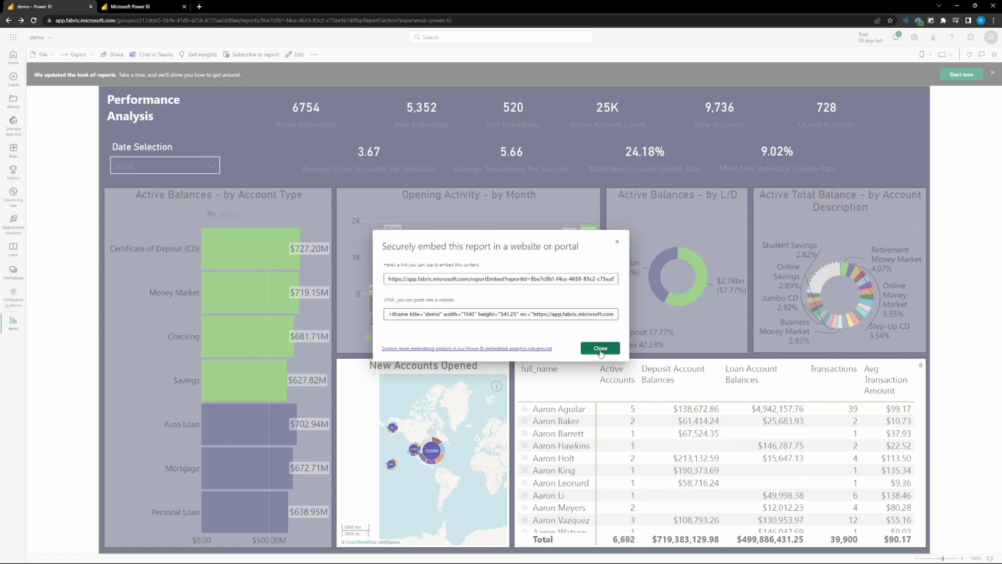
key("ctrl+Tab")
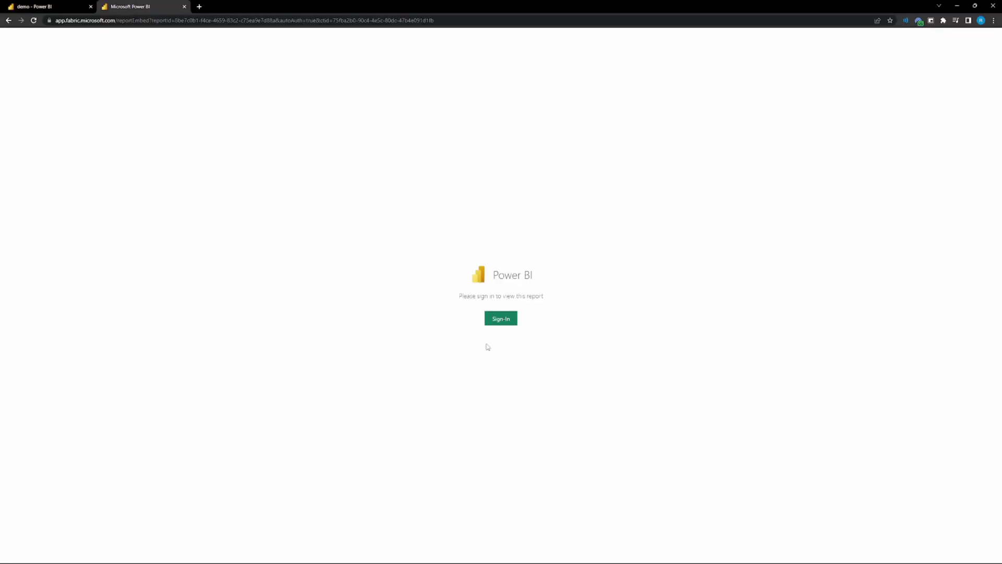
left_click(185, 7)
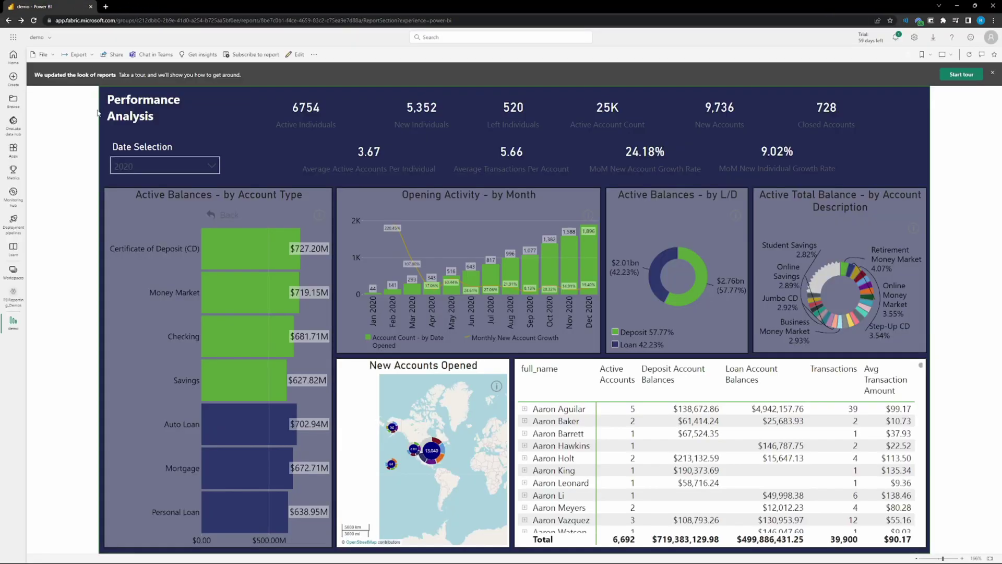
Review the embed options of the demo report once more, including Developer Playground, without choosing one
left_click(52, 56)
mouse_move(58, 127)
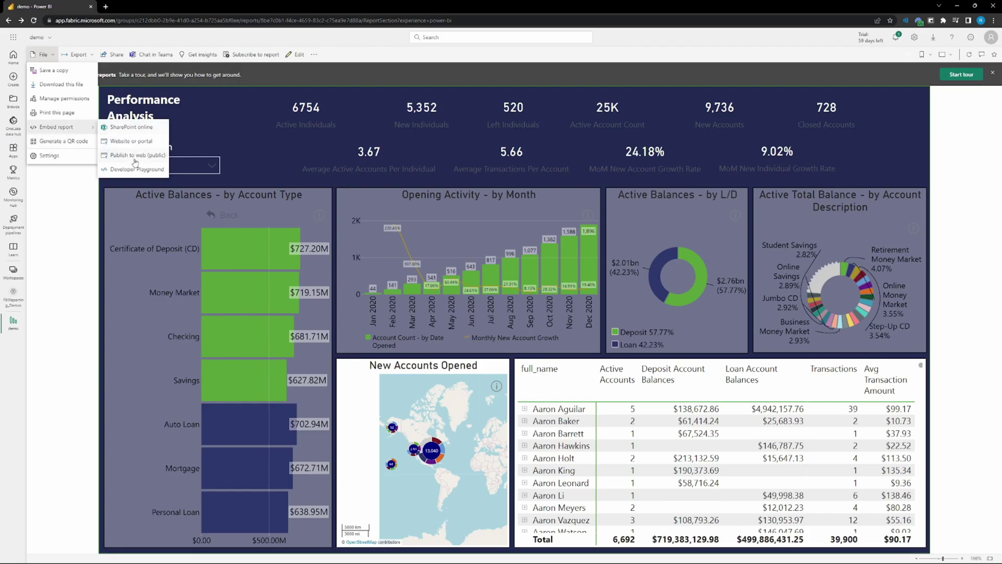
left_click(52, 199)
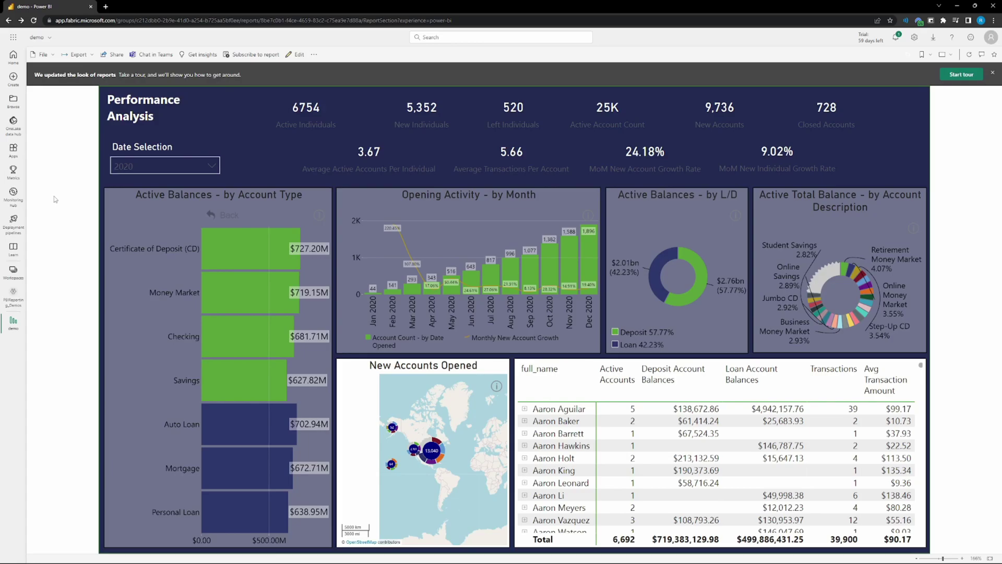
Return to the PBIReporting_Demos workspace
mouse_move(221, 305)
left_click(13, 270)
left_click(88, 144)
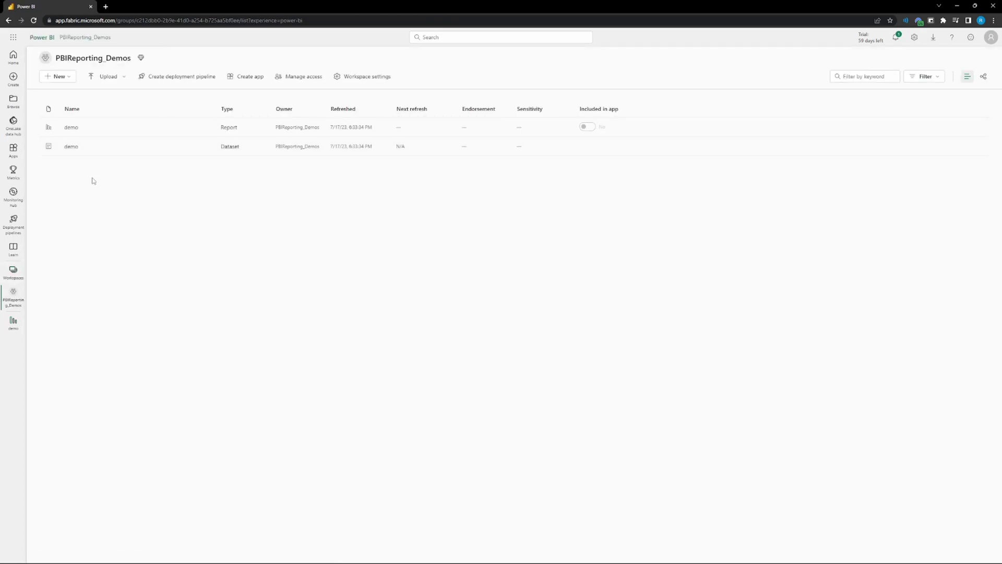